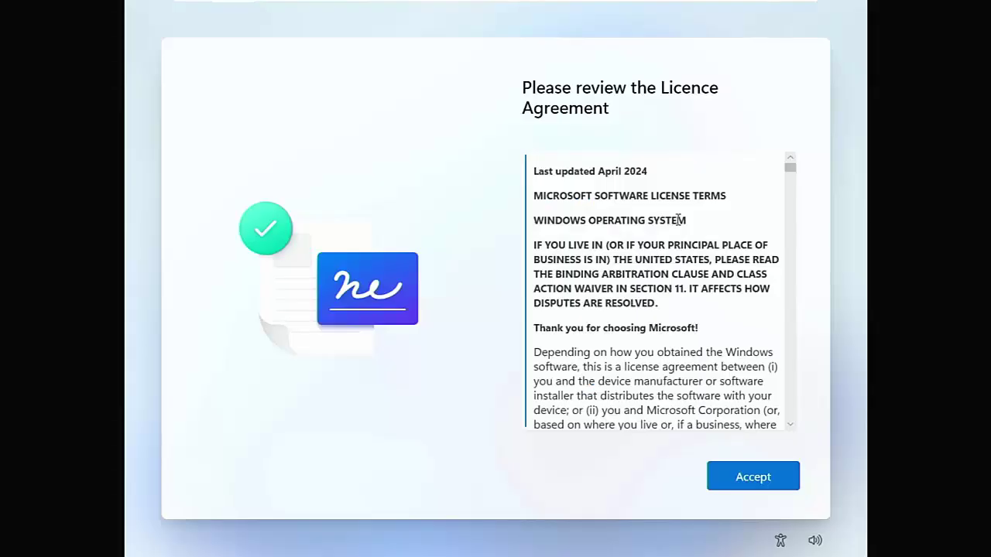
Accept the Windows licence agreement and skip naming the device
{"action": "left_click", "coordinate": [744, 486]}
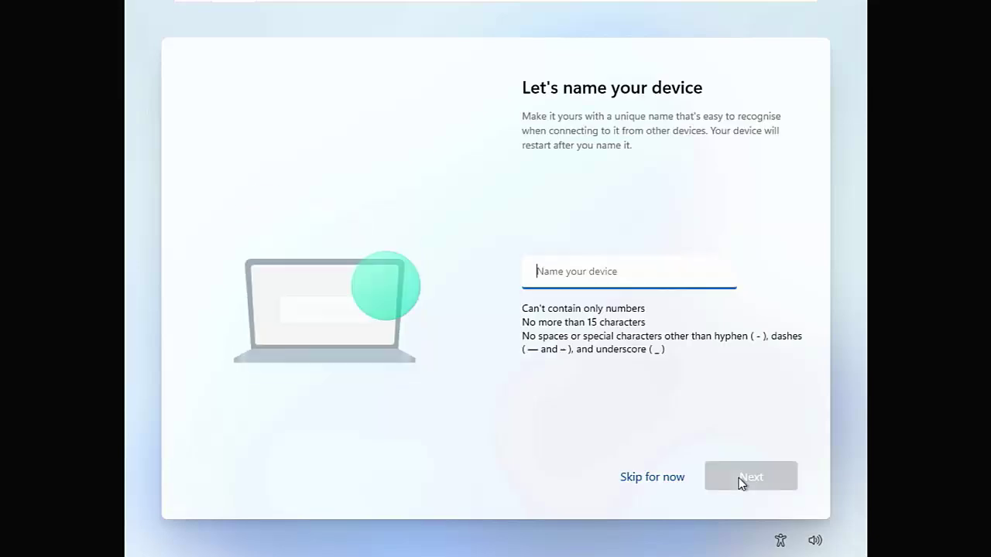
{"action": "left_click", "coordinate": [674, 478]}
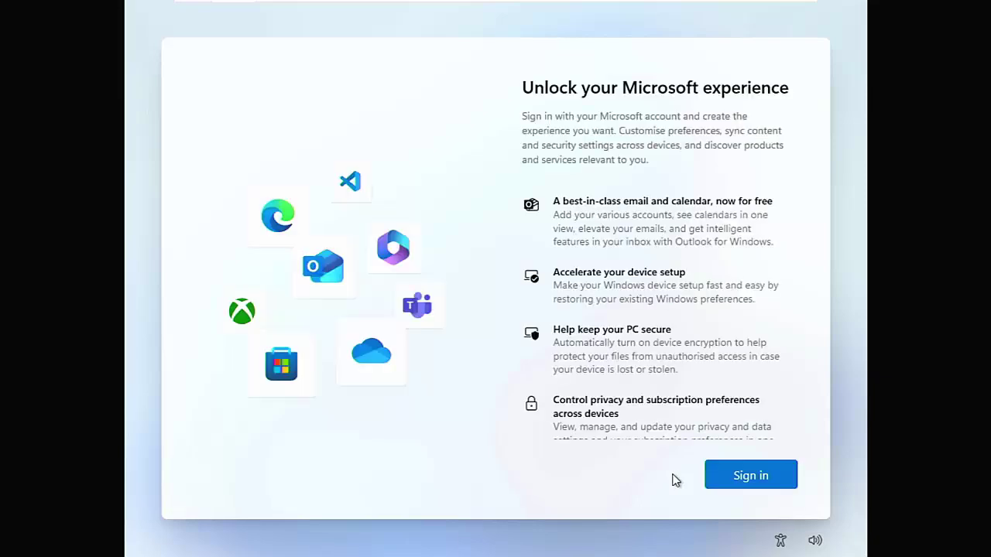
Try to bypass the Microsoft account sign-in by running oobe\bypassnro from a command prompt during setup
{"action": "key", "text": "Tab"}
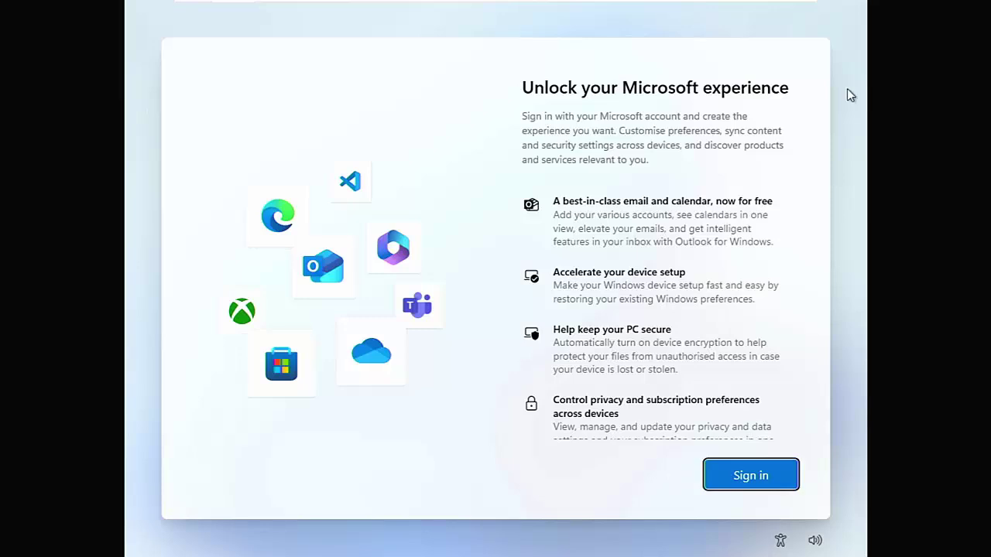
{"action": "key", "text": "shift+F10"}
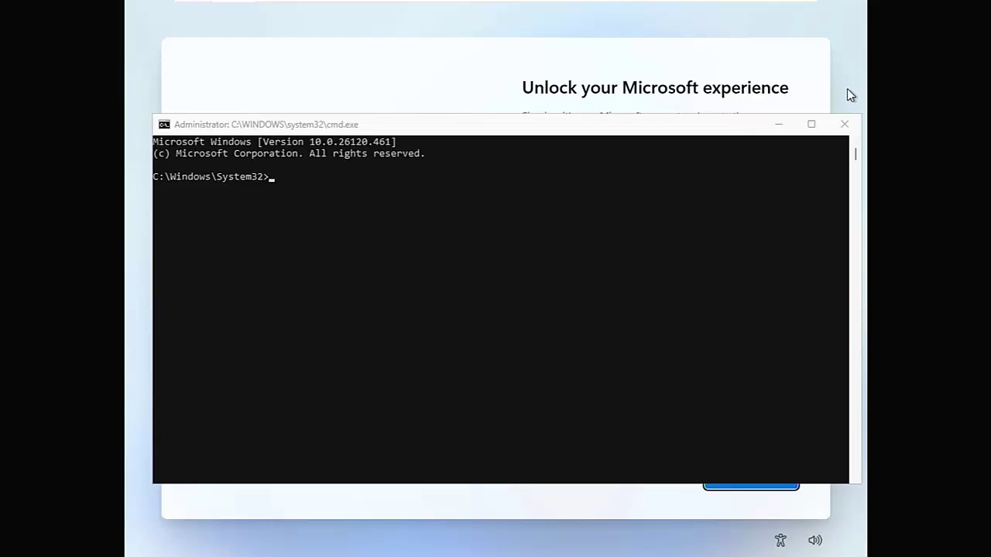
{"action": "left_click", "coordinate": [663, 186]}
{"action": "type", "text": "oobe\\"}
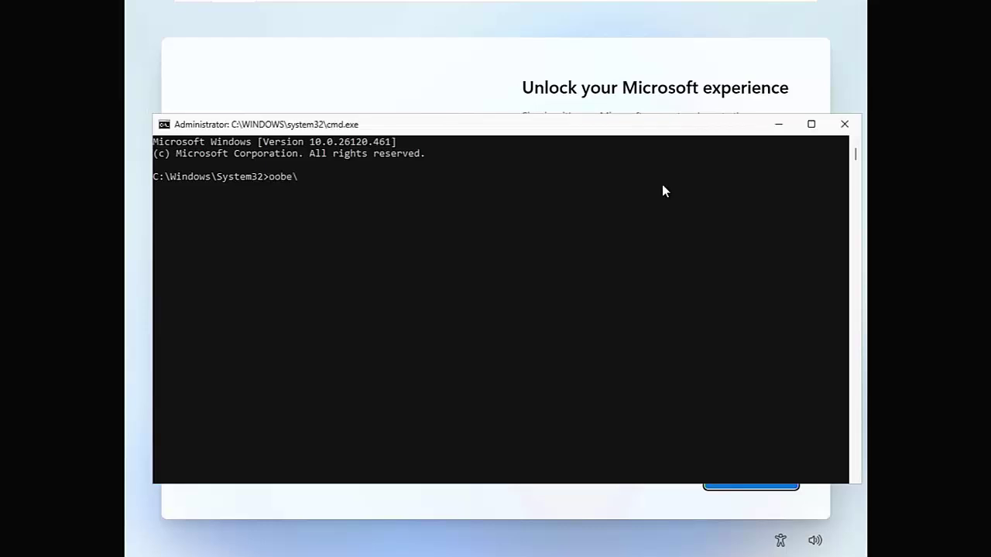
{"action": "type", "text": "bypassnro"}
{"action": "left_click", "coordinate": [845, 124]}
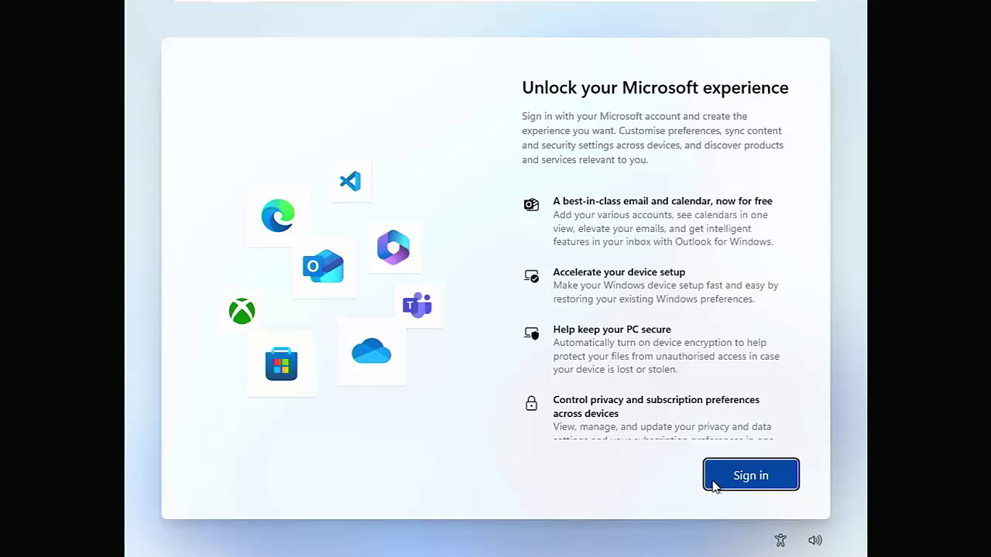
{"action": "left_click", "coordinate": [714, 484]}
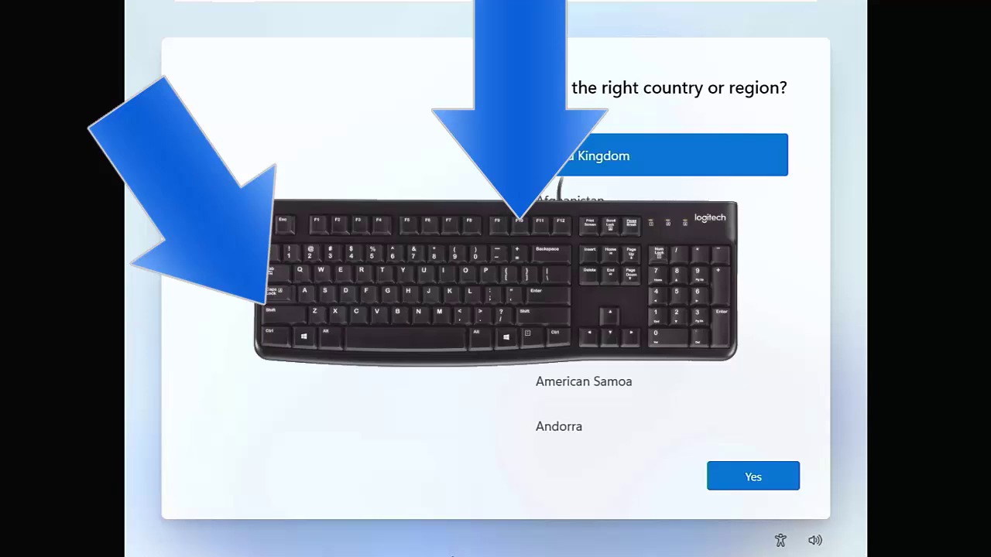
Open a command prompt at the country or region page and run net user Administrator /active:yes
{"action": "key", "text": "shift+F10"}
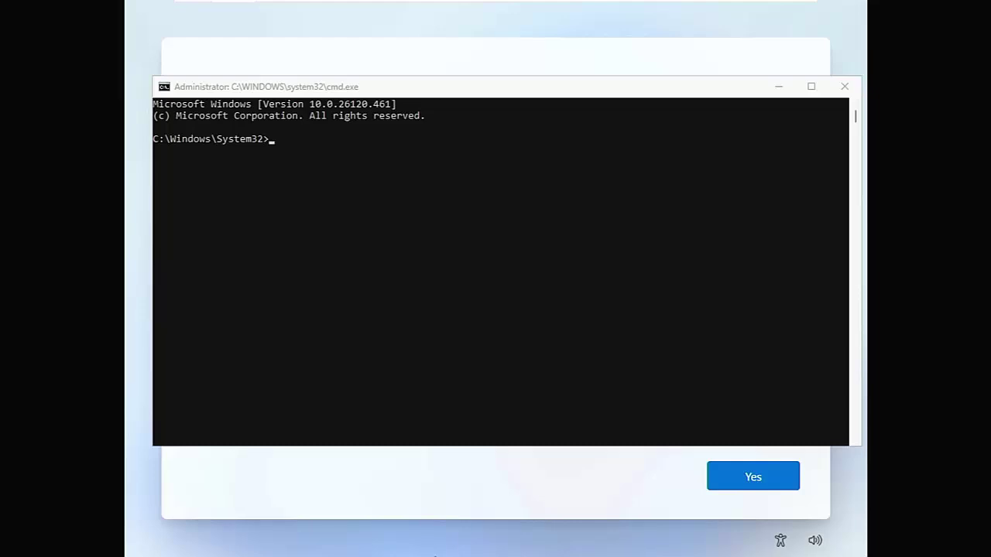
{"action": "type", "text": "net user "}
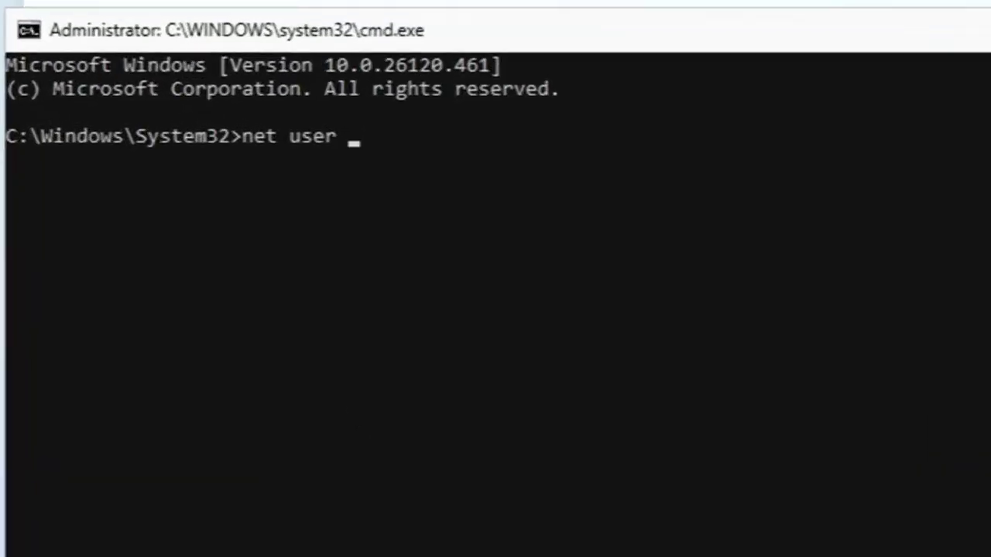
{"action": "type", "text": "Admi"}
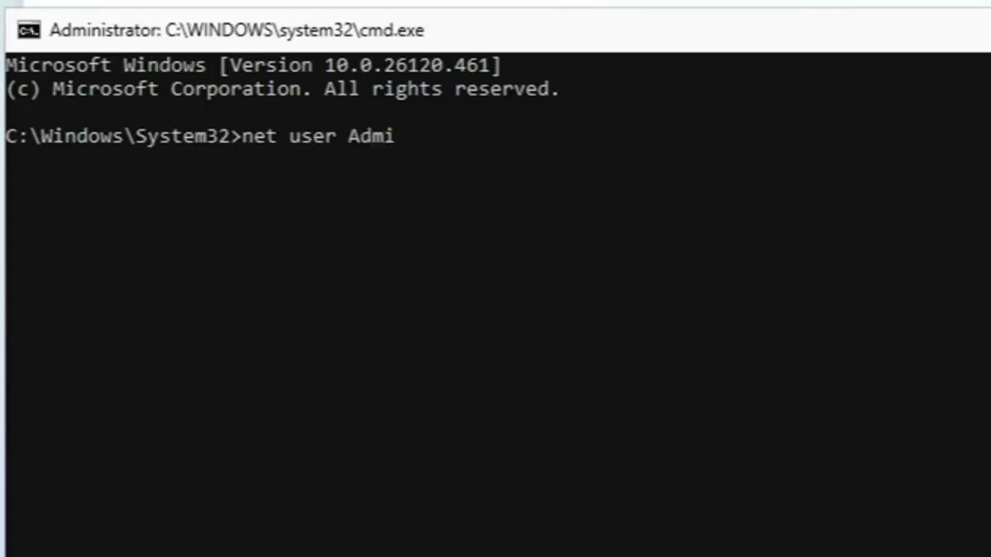
{"action": "type", "text": "nistrator"}
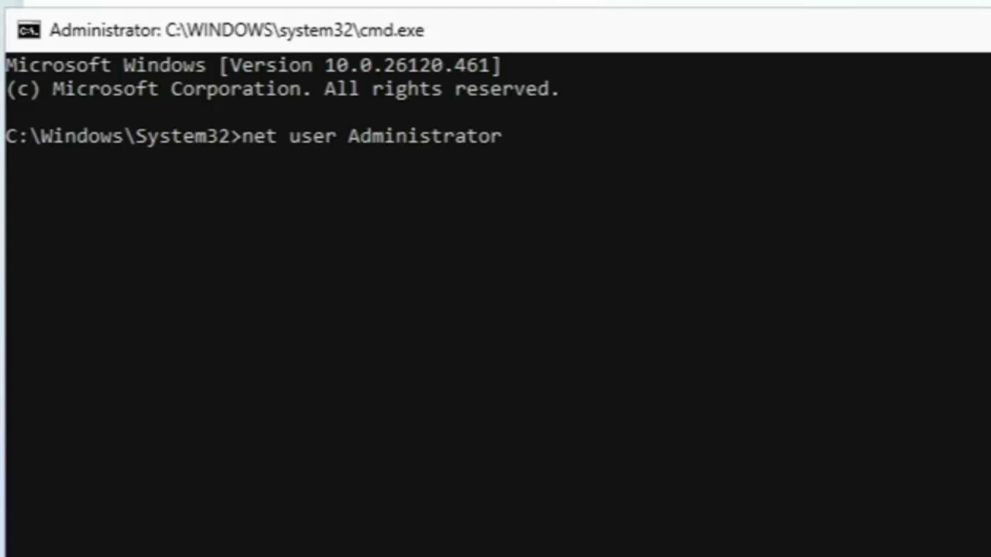
{"action": "type", "text": " /active:yes"}
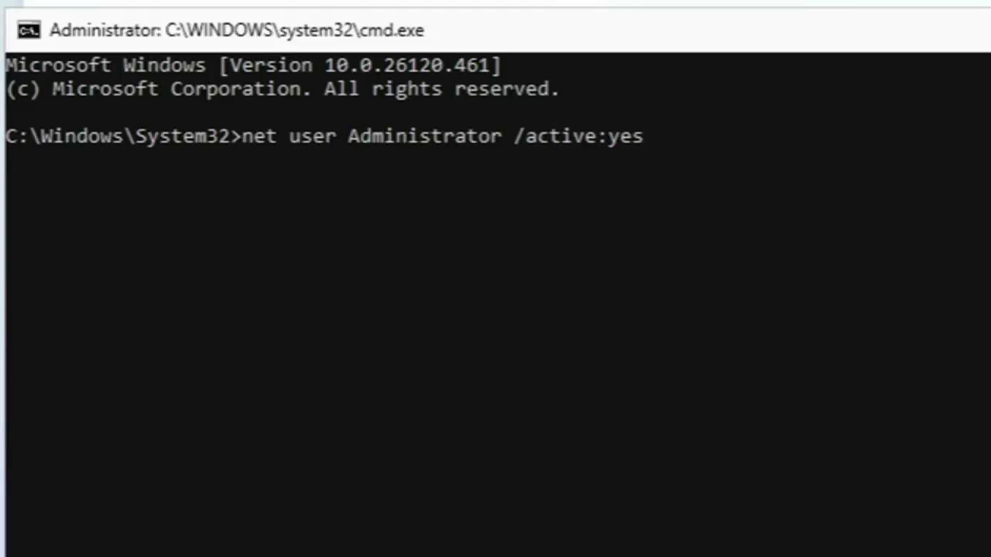
{"action": "key", "text": "Return"}
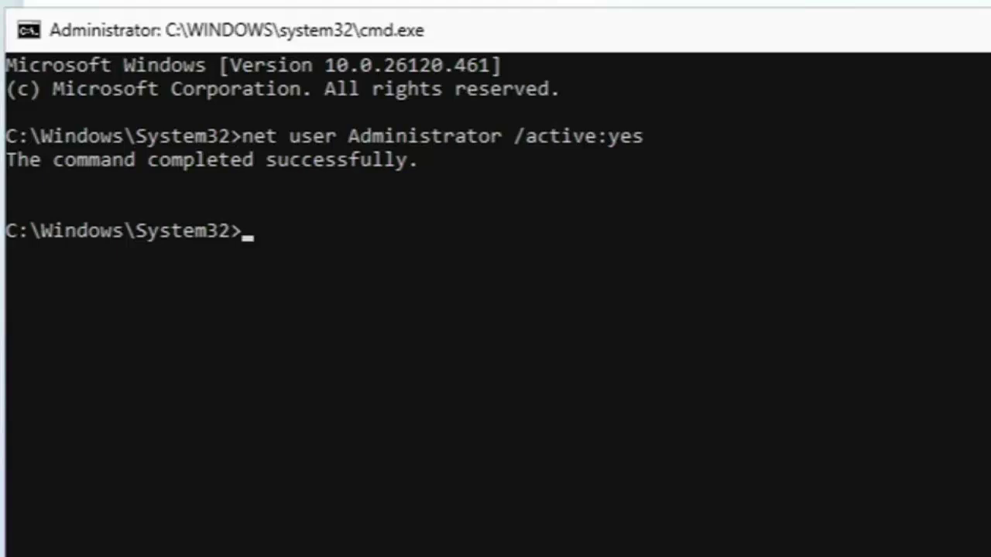
Run oobe\msoobe && shutdown -r to restart setup, and dismiss the sign-in error after the restart
{"action": "type", "text": "oobe"}
{"action": "left_click", "coordinate": [372, 553]}
{"action": "type", "text": "\\msoobe "}
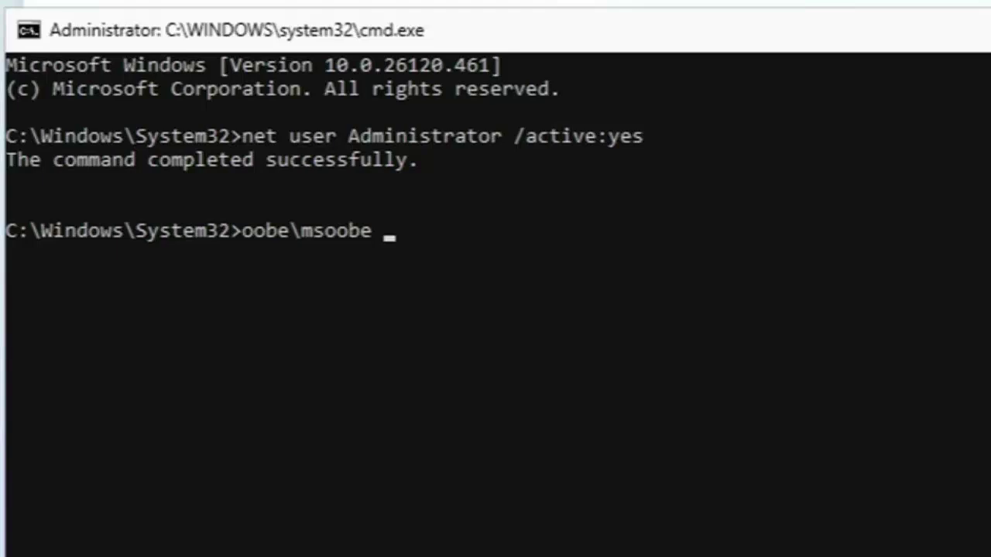
{"action": "type", "text": "&& shutdown -"}
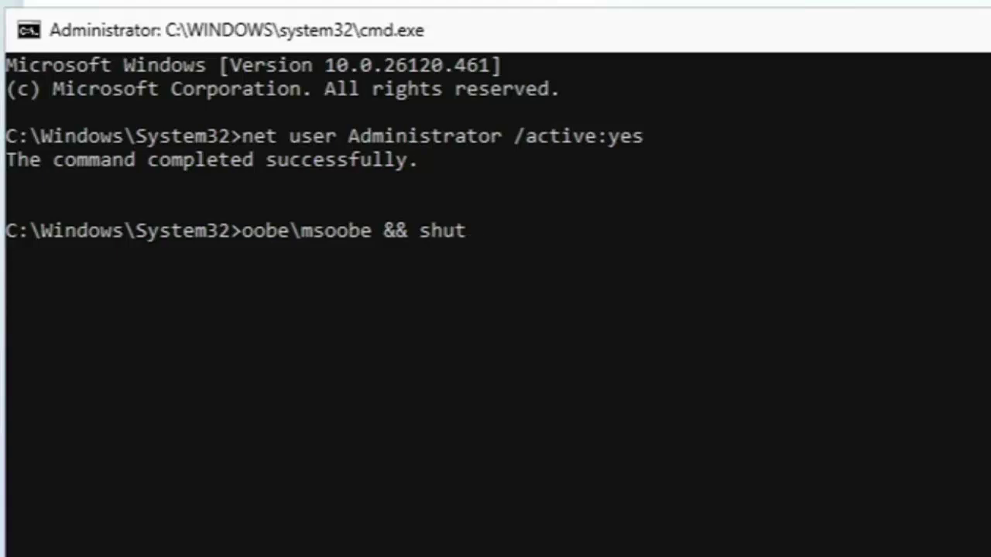
{"action": "type", "text": "r"}
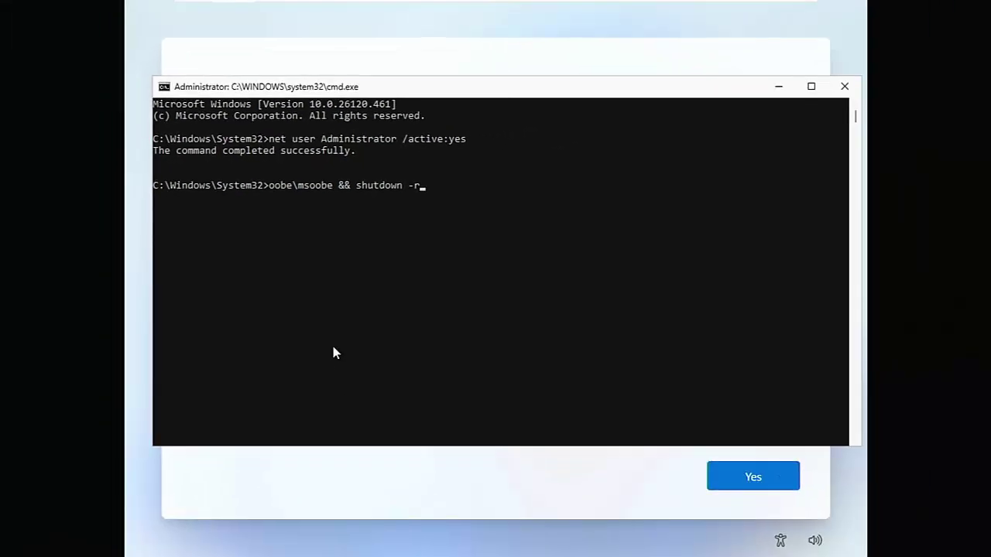
{"action": "key", "text": "Return"}
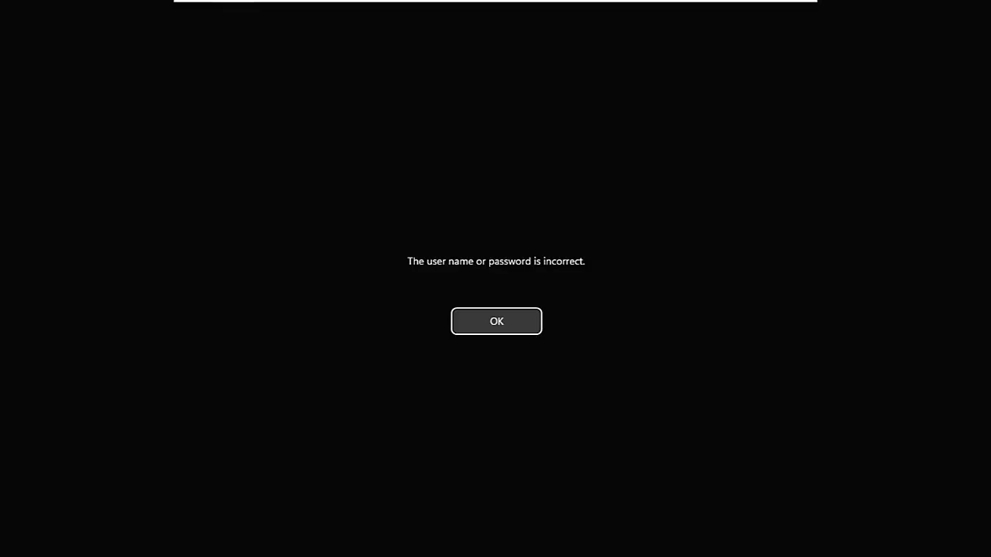
{"action": "left_click", "coordinate": [524, 326]}
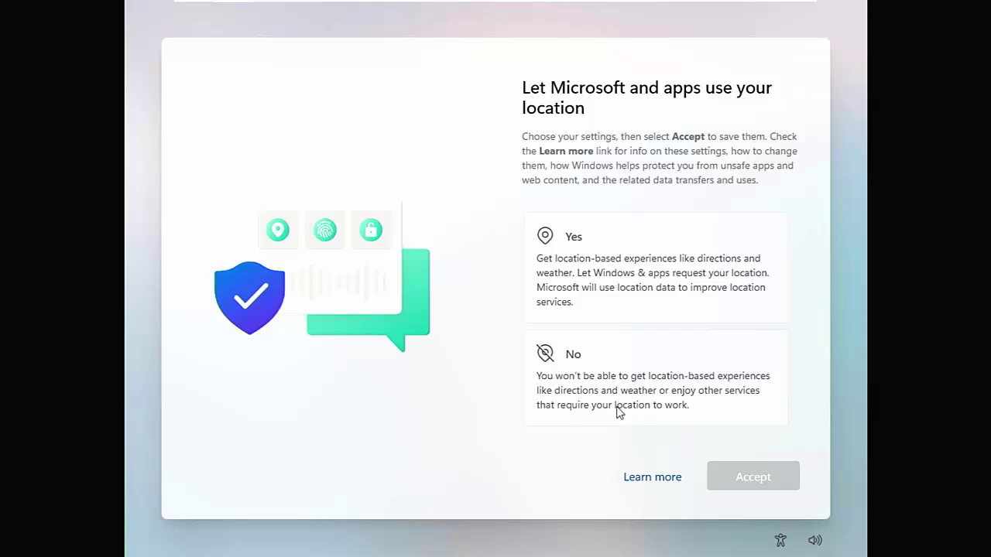
Choose No for location use and the following privacy option, and limit diagnostic data to Required only, accepting each choice
{"action": "left_click", "coordinate": [593, 379]}
{"action": "left_click", "coordinate": [747, 466]}
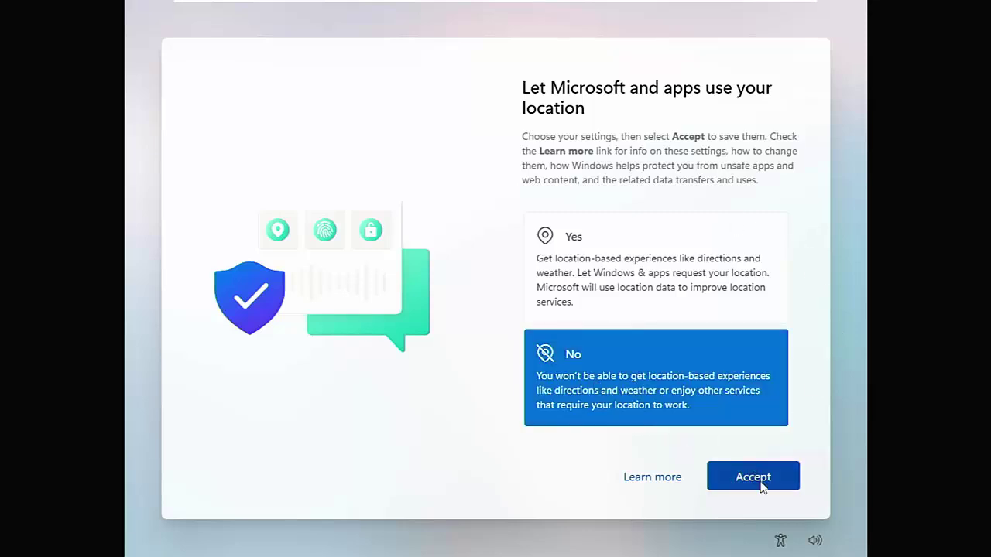
{"action": "left_click", "coordinate": [630, 375]}
{"action": "left_click", "coordinate": [751, 470]}
{"action": "scroll", "coordinate": [644, 406], "scroll_direction": "down", "scroll_amount": 2}
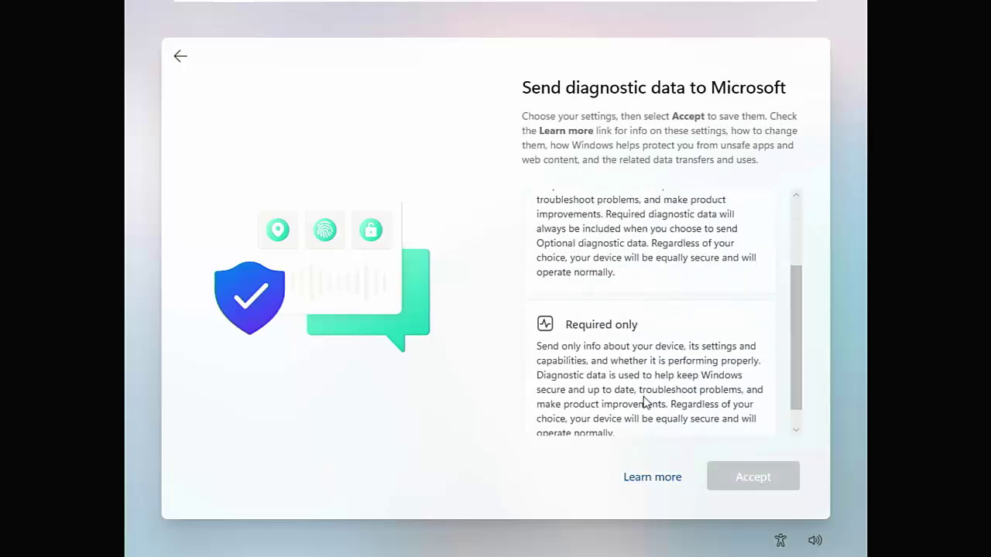
{"action": "left_click", "coordinate": [714, 427]}
{"action": "left_click", "coordinate": [755, 475]}
Choose No for improving inking and typing, decline the remaining privacy options, and finish setup to reach the desktop
{"action": "left_click", "coordinate": [664, 358]}
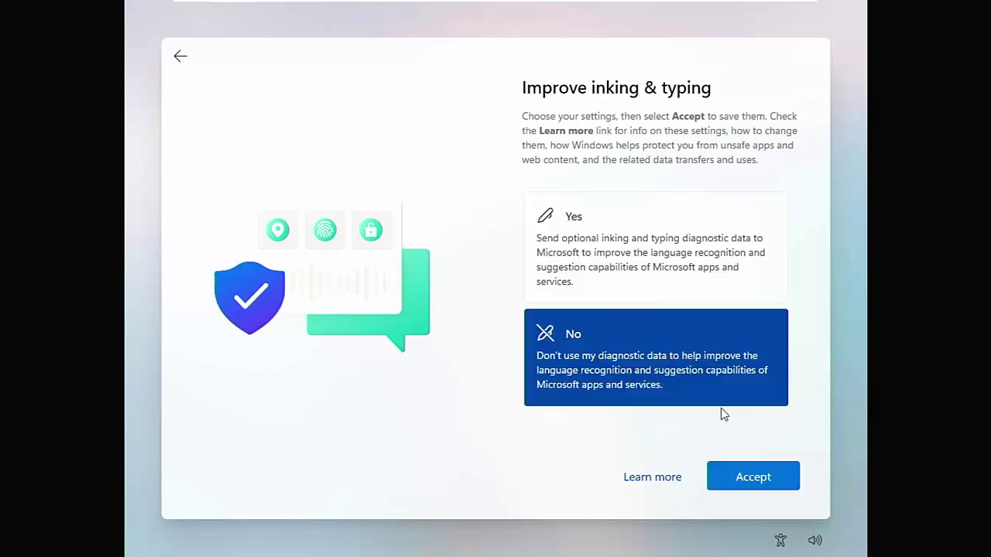
{"action": "left_click", "coordinate": [732, 475]}
{"action": "left_click", "coordinate": [687, 376]}
{"action": "left_click", "coordinate": [763, 476]}
{"action": "left_click", "coordinate": [677, 358]}
{"action": "left_click", "coordinate": [752, 477]}
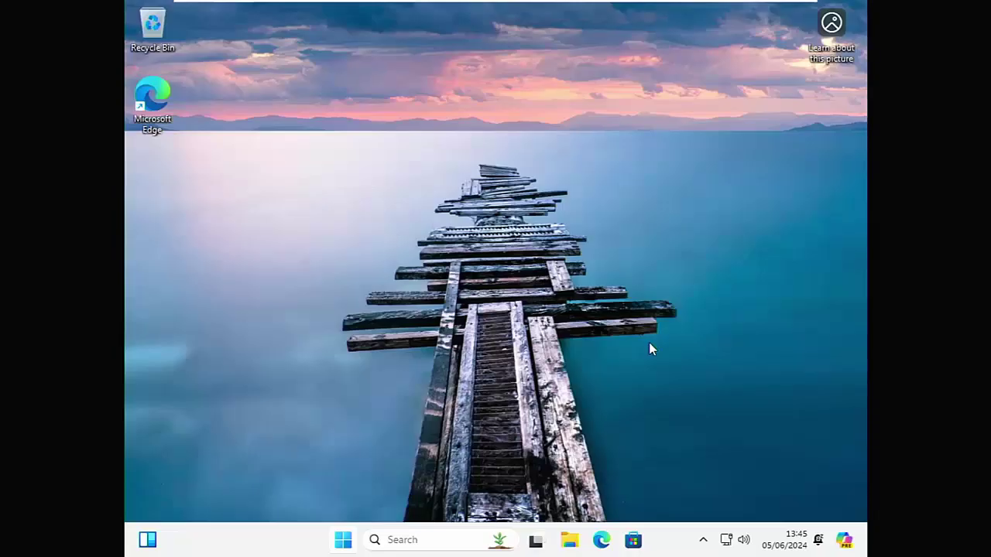
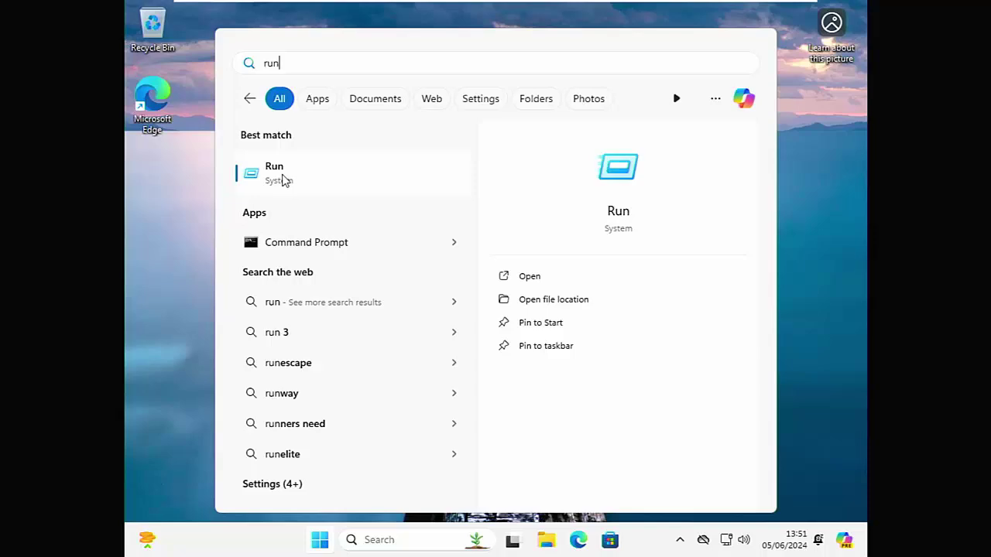
Launch the User Accounts settings by running netplwiz from the Run dialog
{"action": "left_click", "coordinate": [281, 173]}
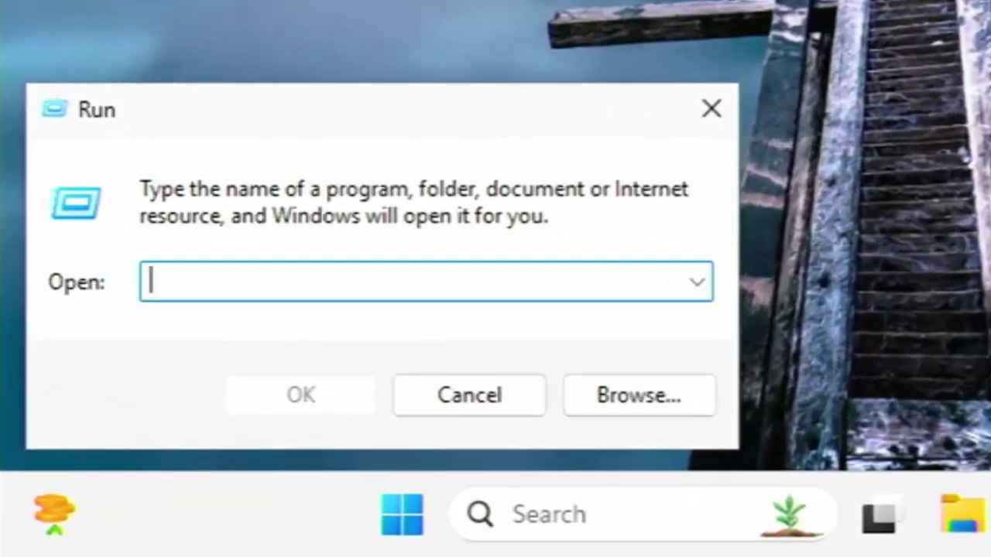
{"action": "type", "text": "netp"}
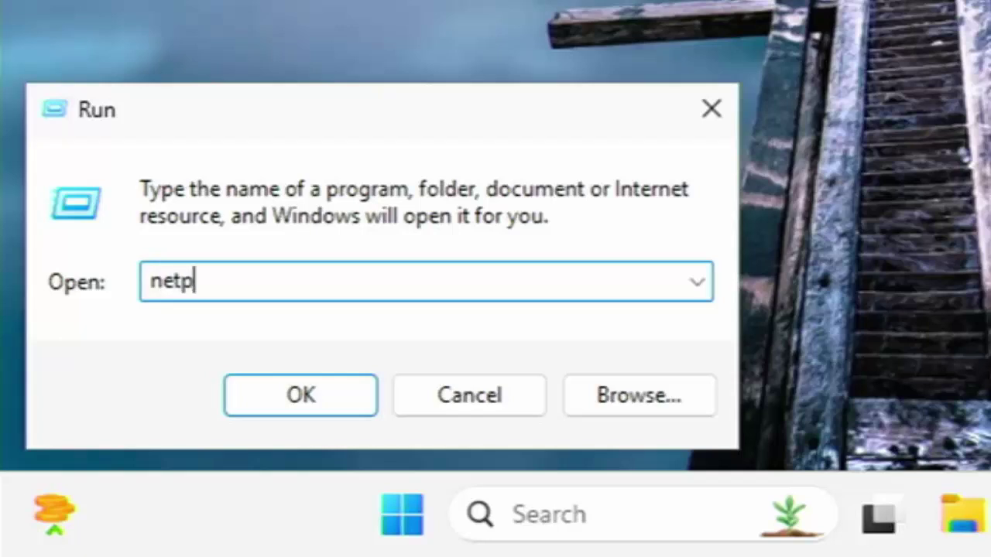
{"action": "type", "text": "lwiz"}
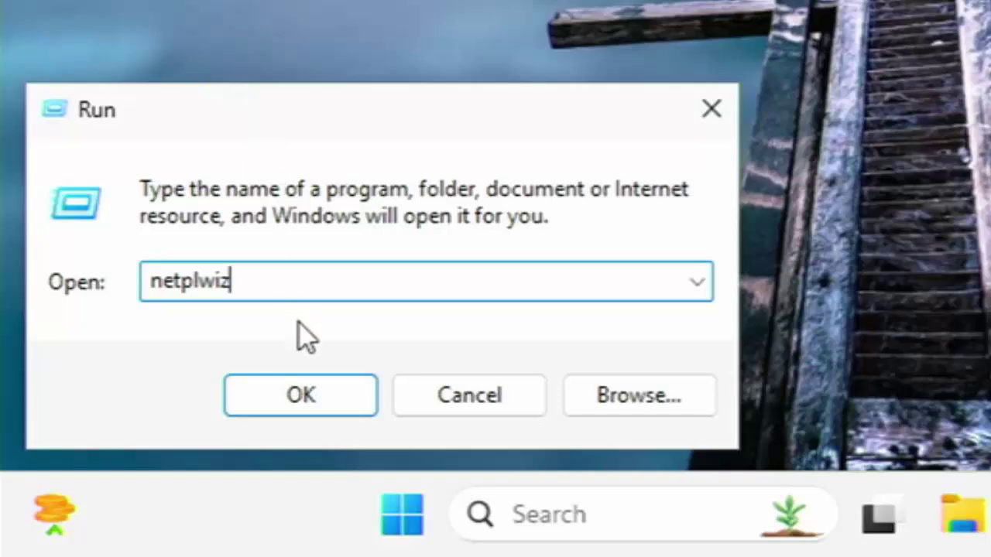
{"action": "left_click", "coordinate": [301, 395]}
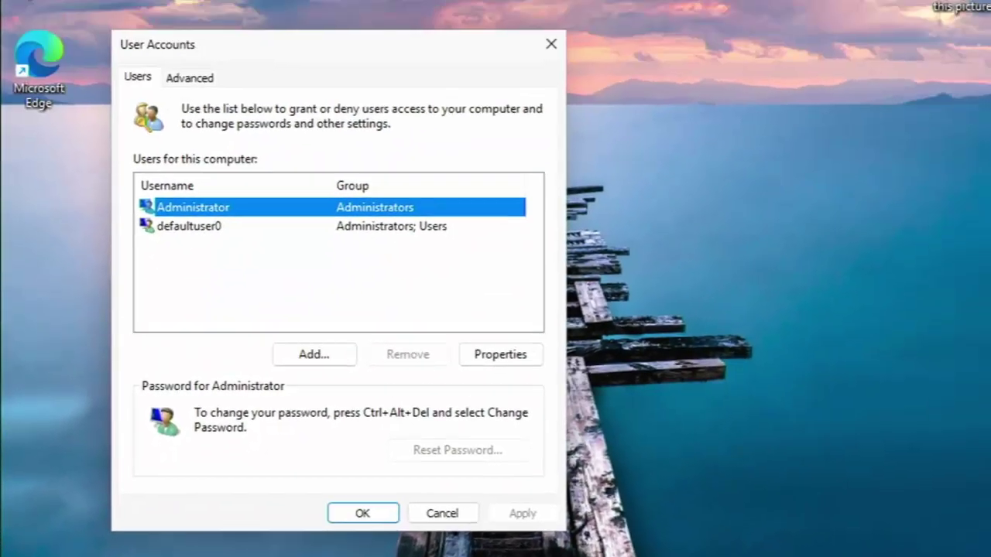
Add a local account without a Microsoft sign-in, entering the person's first name as username and leaving the password blank
{"action": "left_click", "coordinate": [316, 355]}
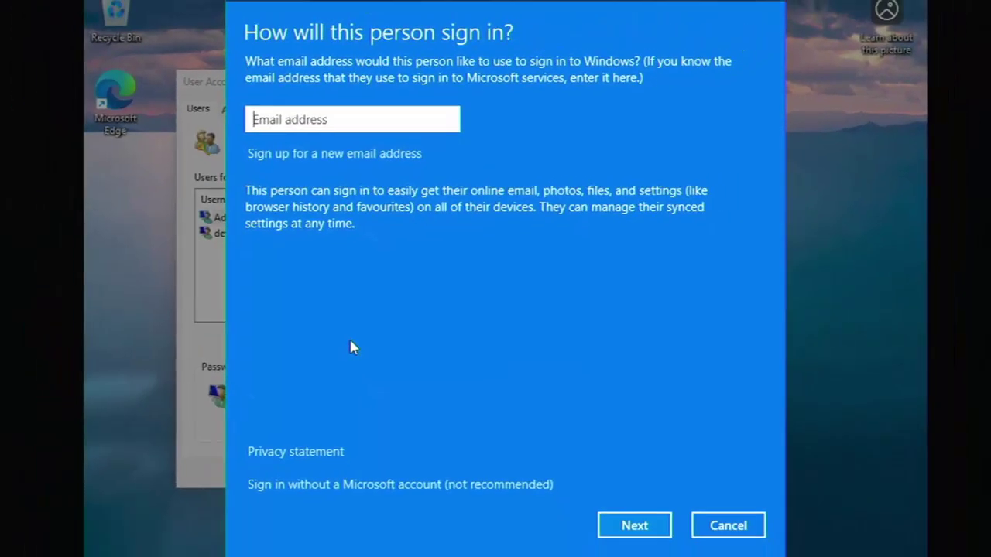
{"action": "left_click", "coordinate": [302, 486]}
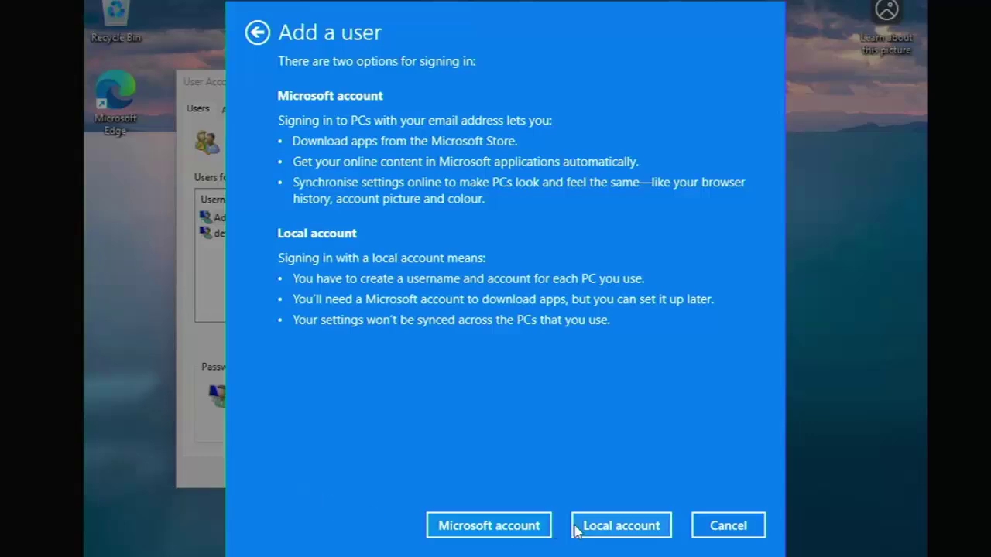
{"action": "left_click", "coordinate": [622, 526]}
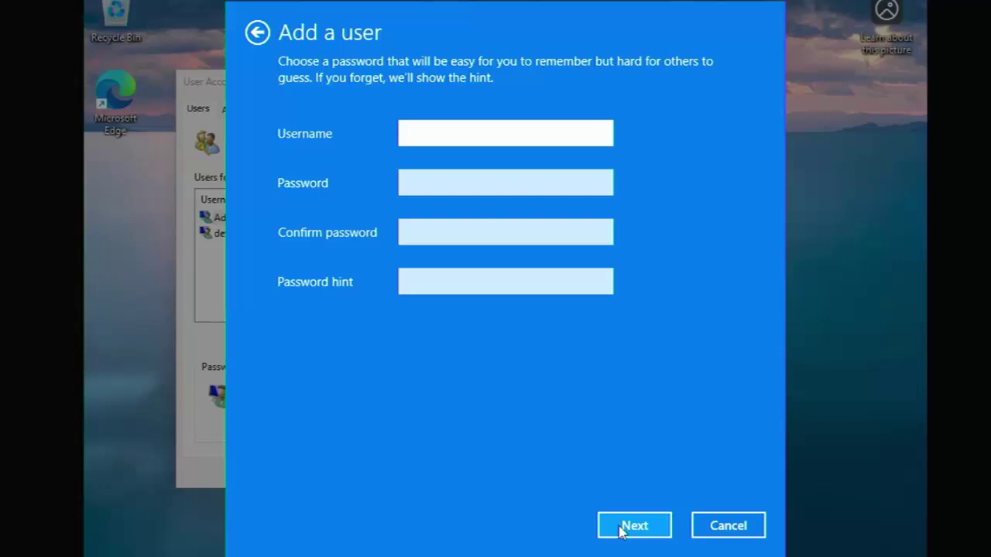
{"action": "type", "text": "Chris"}
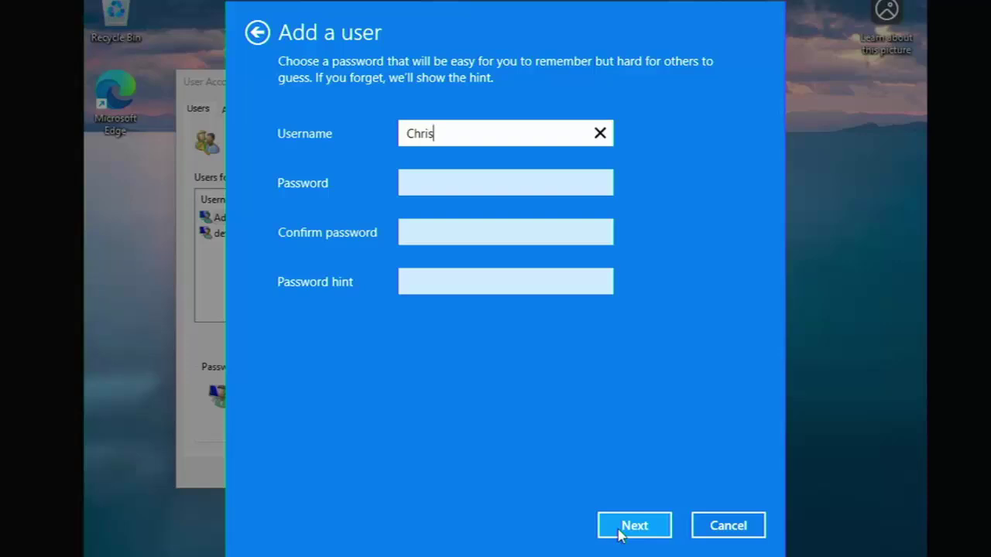
{"action": "left_click", "coordinate": [620, 531]}
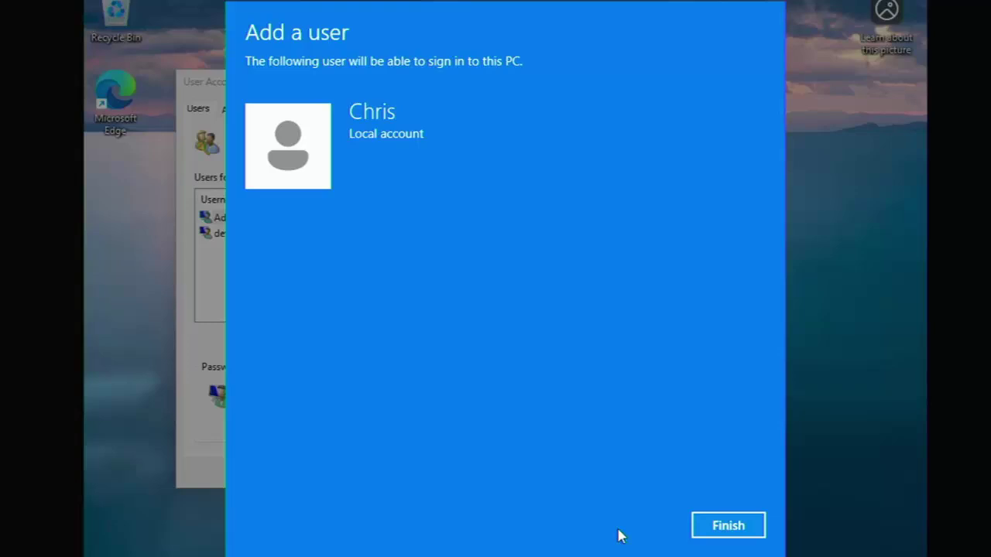
{"action": "left_click", "coordinate": [742, 527]}
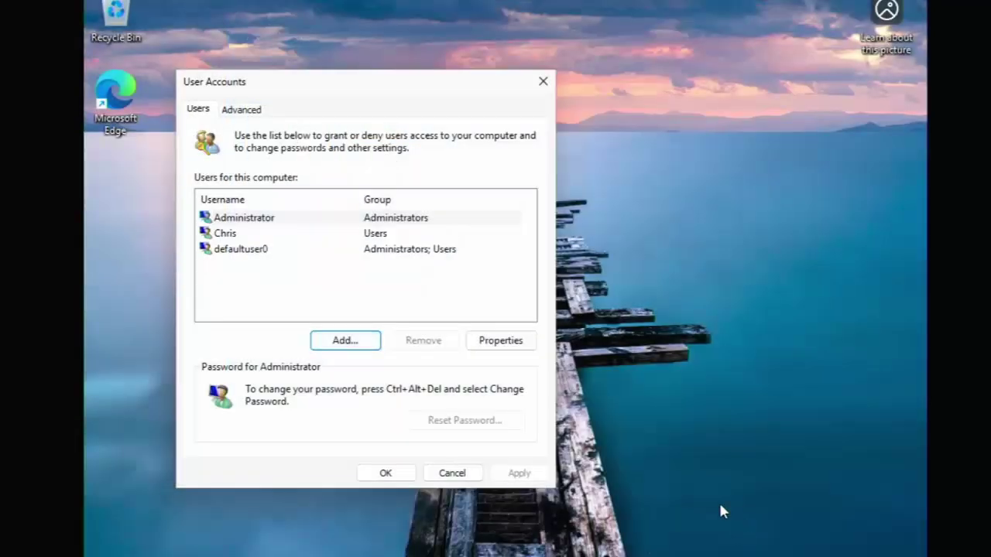
Change the new local account's group membership from Standard user to Administrator, apply it, and close the User Accounts settings
{"action": "left_click", "coordinate": [271, 237]}
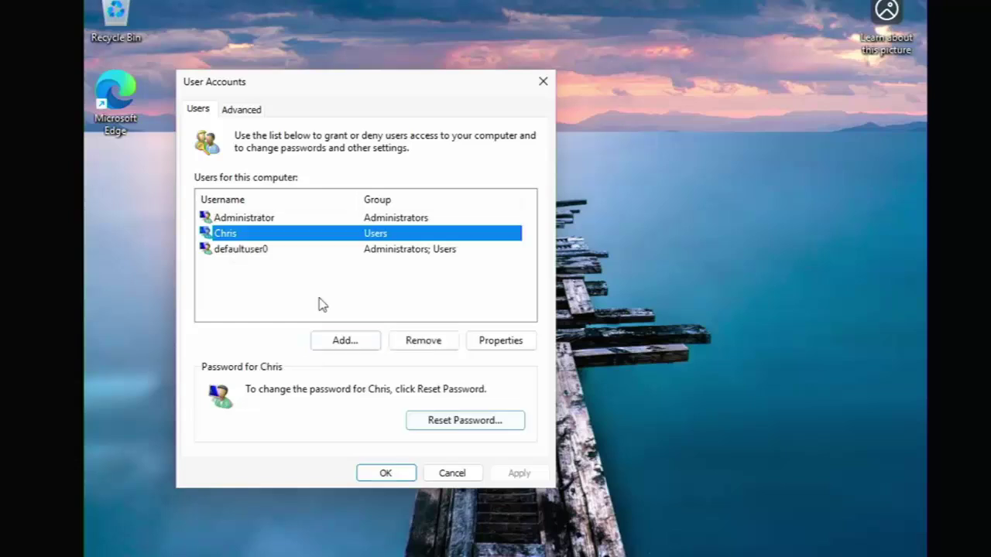
{"action": "double_click", "coordinate": [249, 237]}
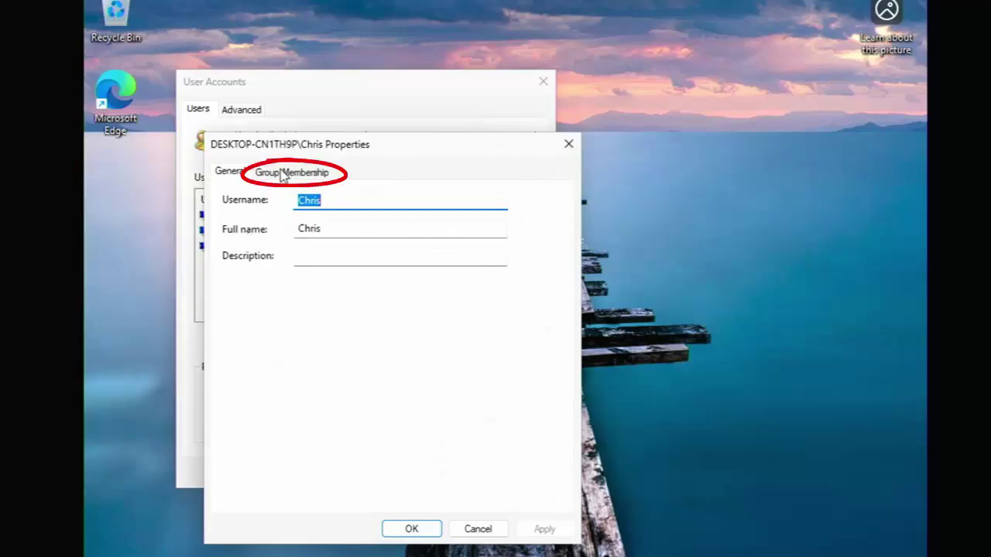
{"action": "left_click", "coordinate": [288, 171]}
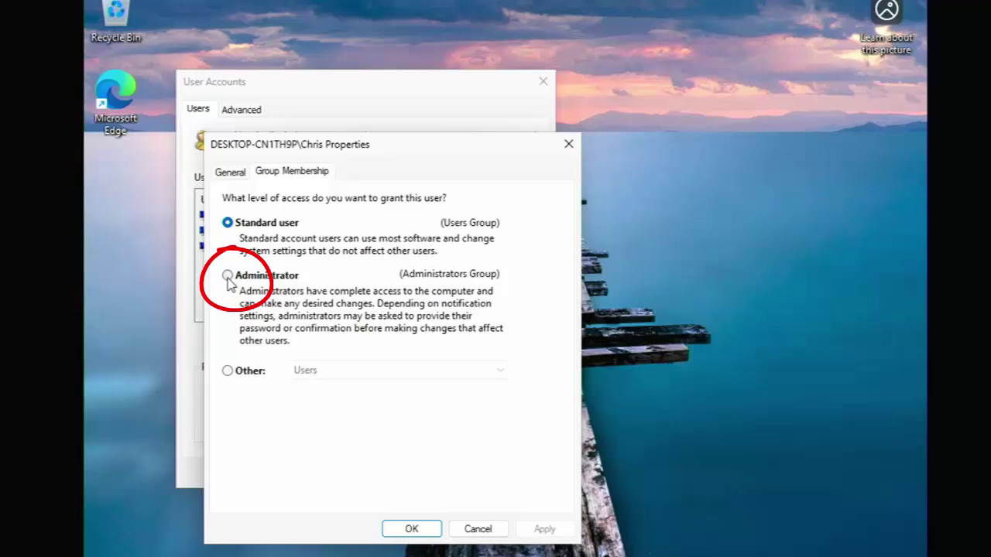
{"action": "left_click", "coordinate": [228, 277]}
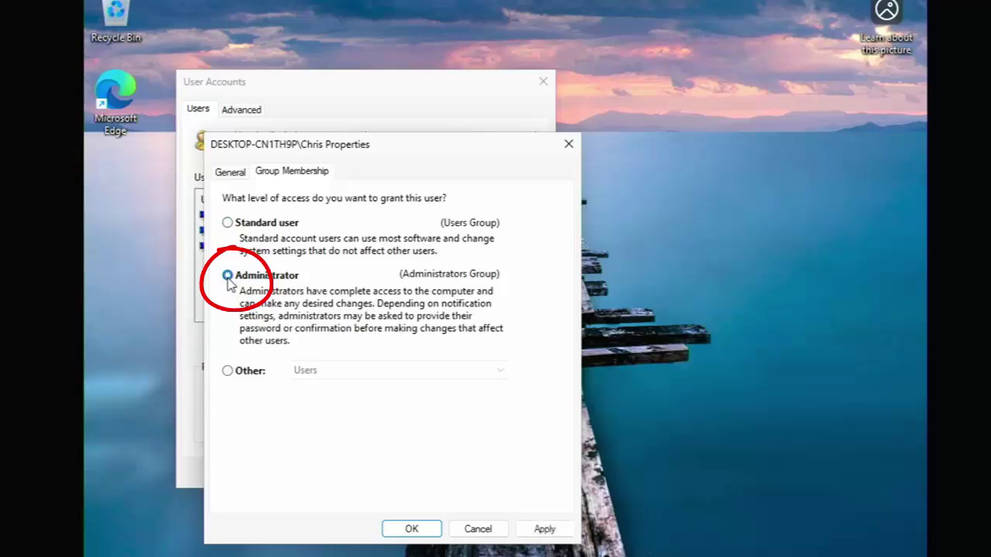
{"action": "left_click", "coordinate": [549, 533]}
{"action": "left_click", "coordinate": [411, 529]}
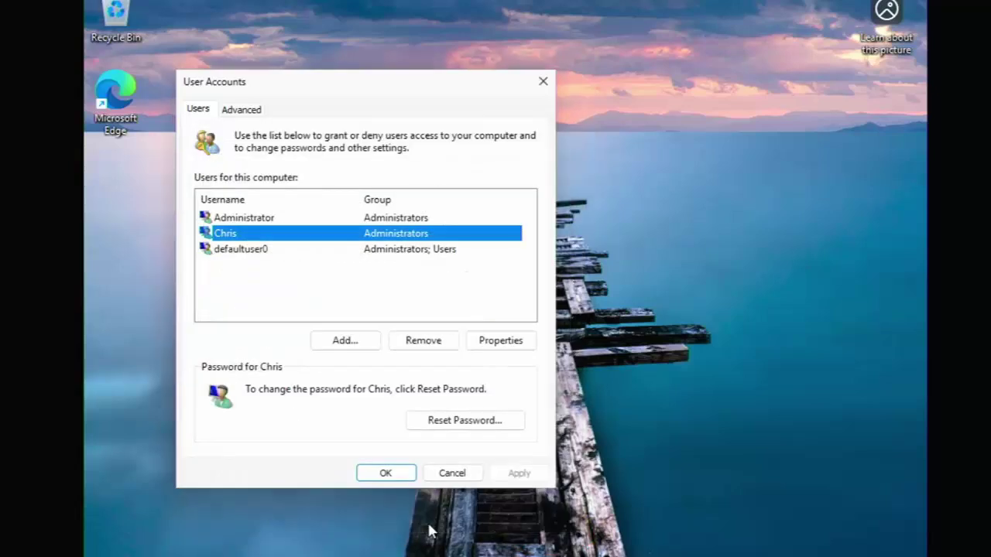
{"action": "left_click", "coordinate": [386, 473]}
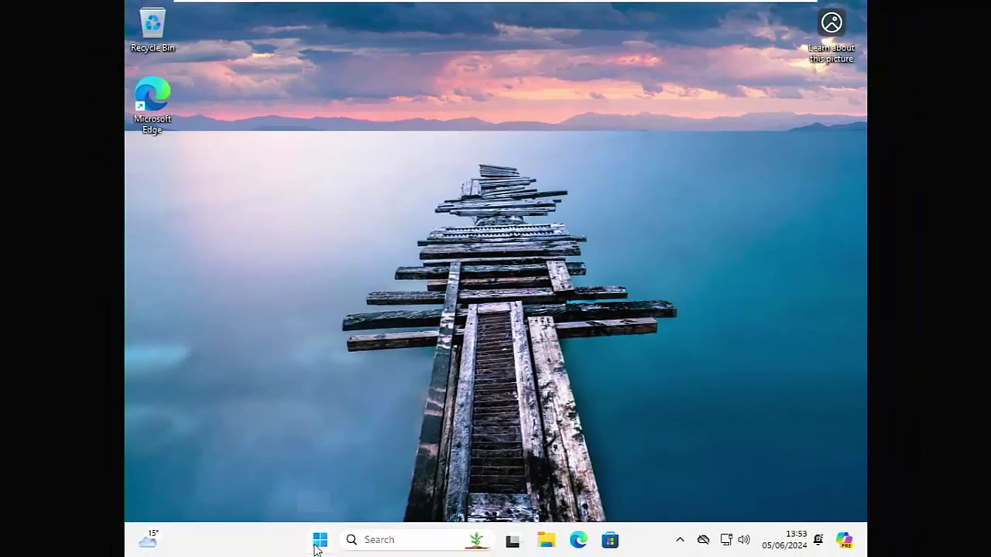
Sign out of the Administrator account and sign in to the newly created local account
{"action": "left_click", "coordinate": [317, 546]}
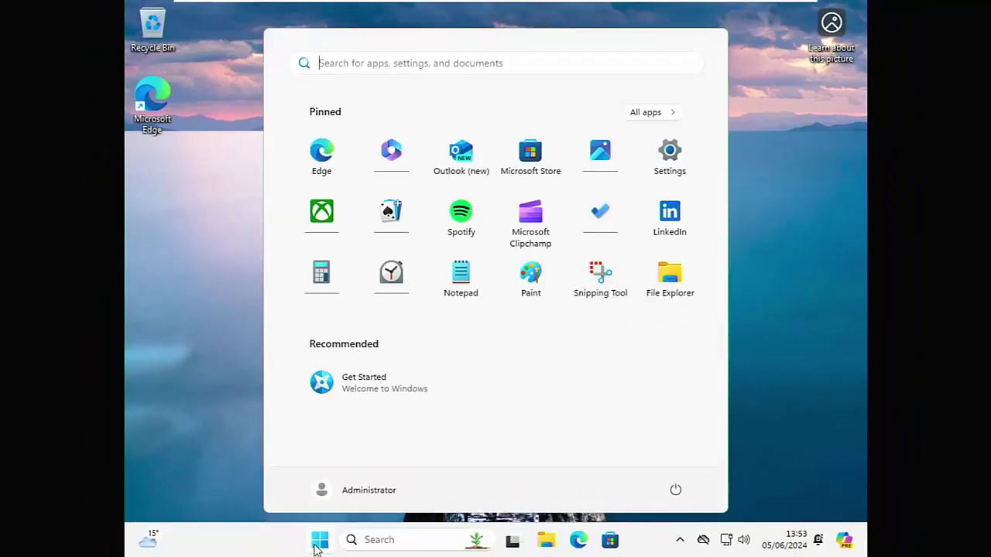
{"action": "left_click", "coordinate": [324, 496]}
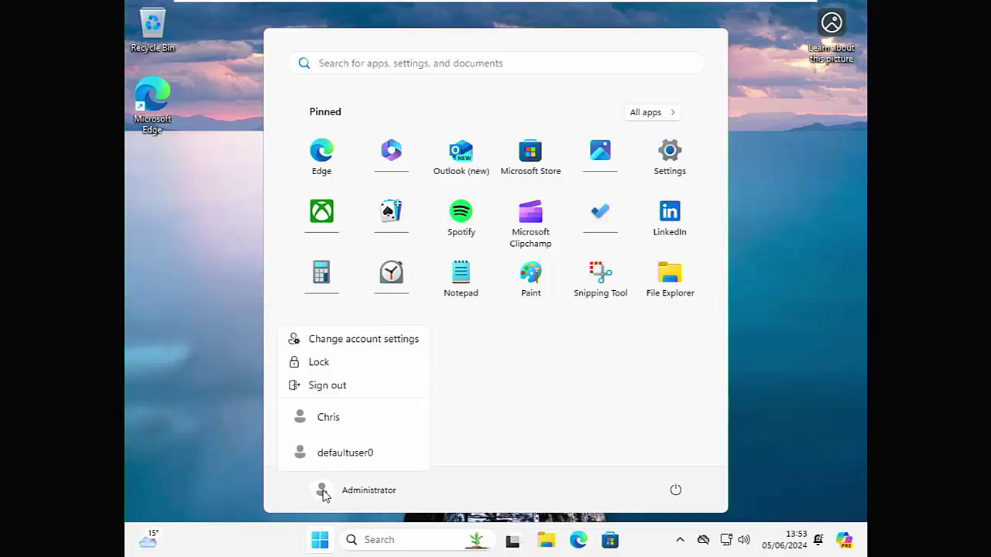
{"action": "left_click", "coordinate": [333, 390]}
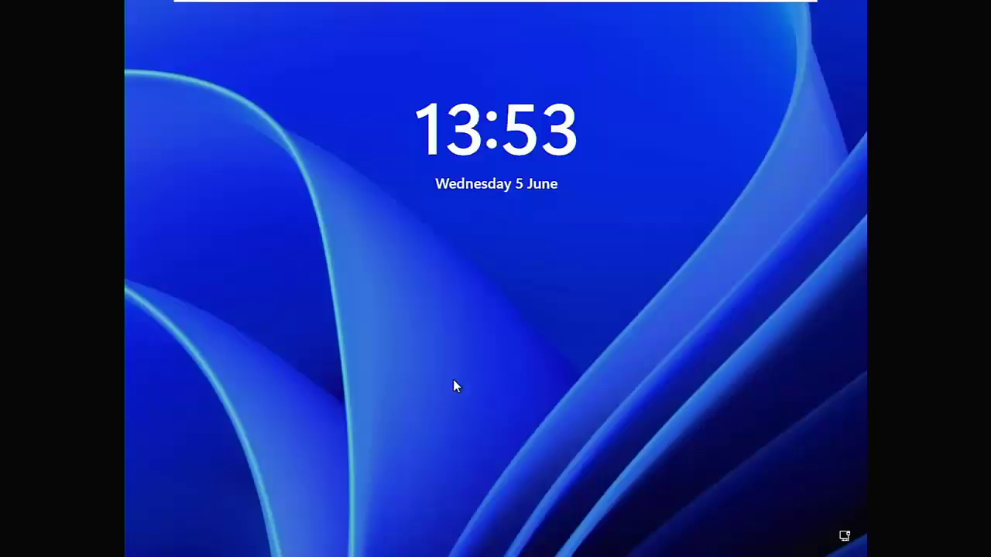
{"action": "left_click", "coordinate": [454, 382]}
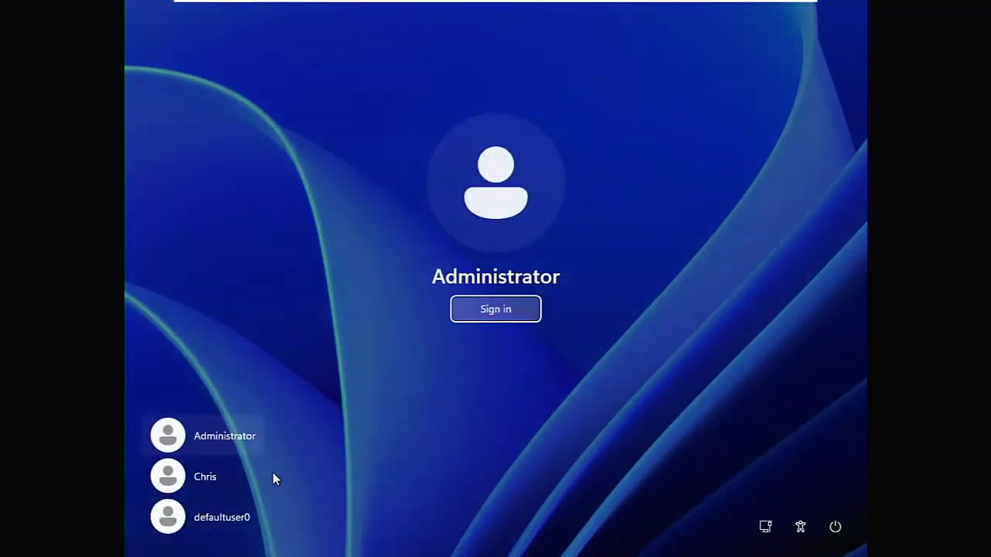
{"action": "left_click", "coordinate": [190, 480]}
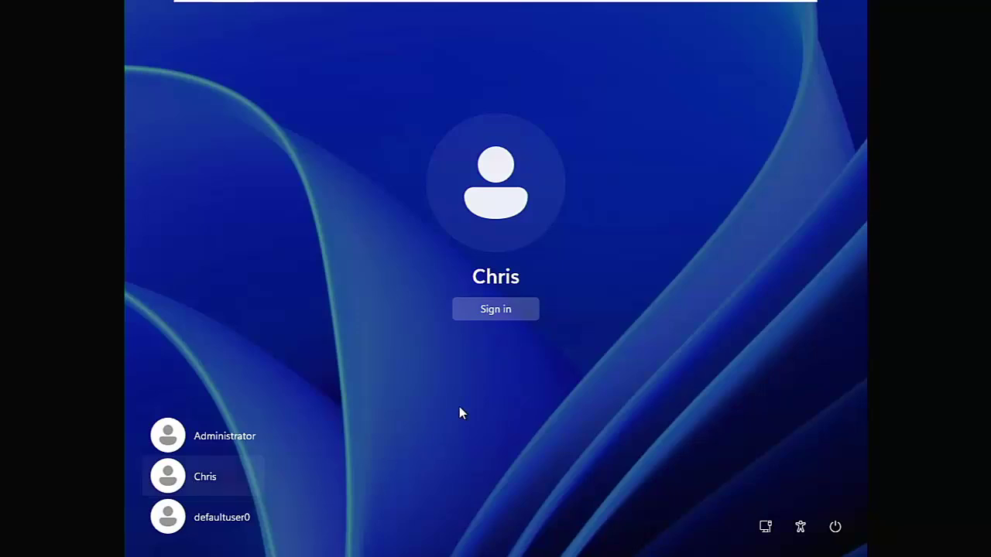
{"action": "left_click", "coordinate": [488, 309]}
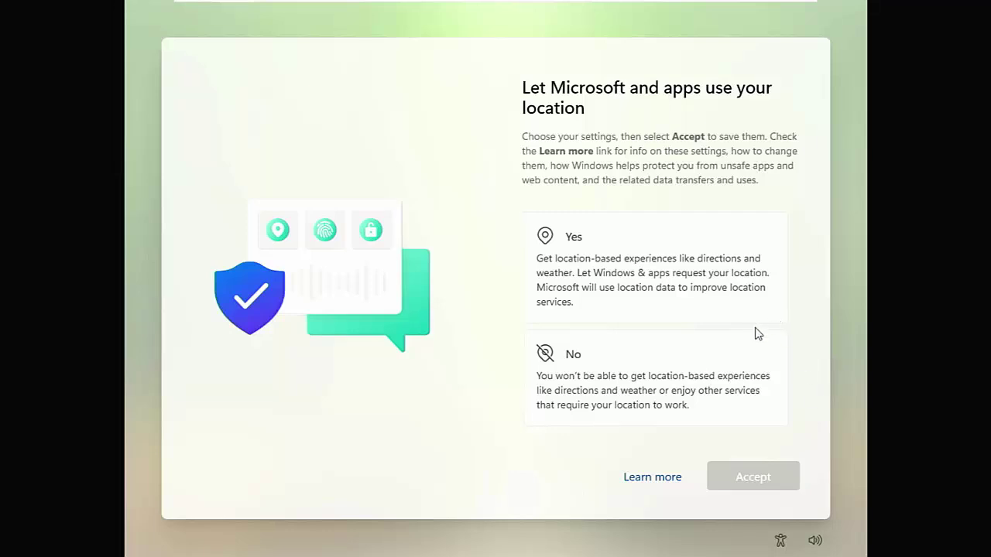
Choose No for location use and Find my device, and limit diagnostic data to Required only, accepting each choice
{"action": "left_click", "coordinate": [719, 361]}
{"action": "left_click", "coordinate": [731, 468]}
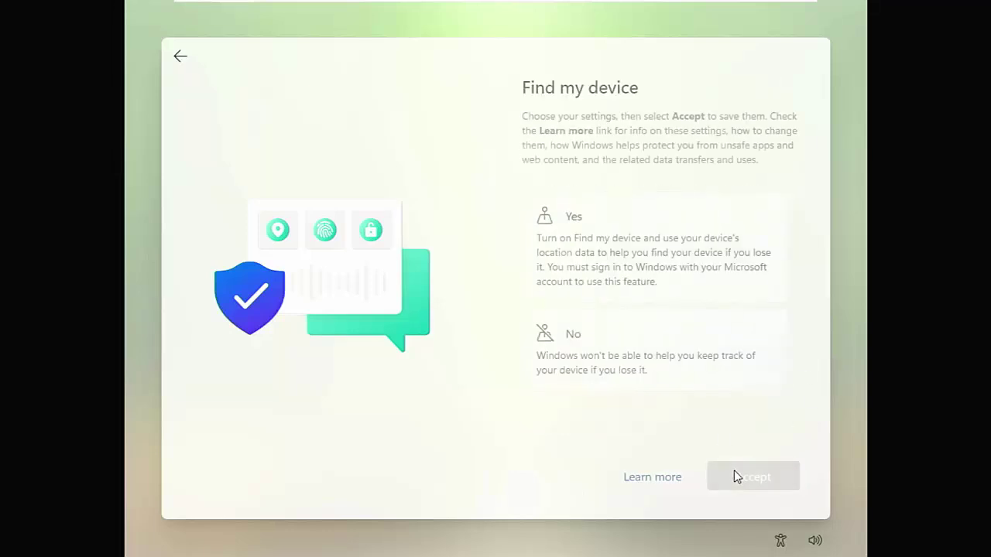
{"action": "left_click", "coordinate": [672, 375]}
{"action": "left_click", "coordinate": [748, 464]}
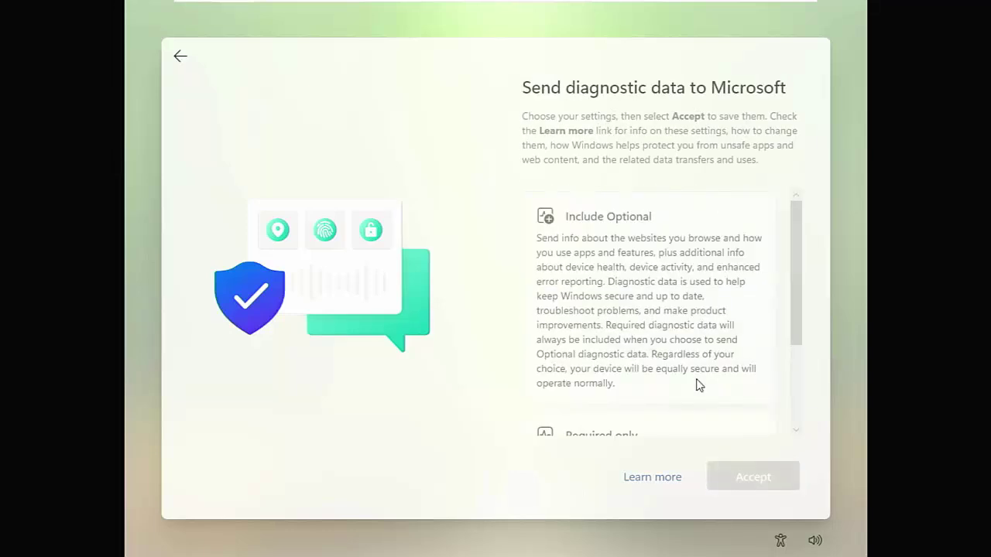
{"action": "scroll", "coordinate": [669, 409], "scroll_direction": "down", "scroll_amount": 1}
{"action": "left_click", "coordinate": [670, 407]}
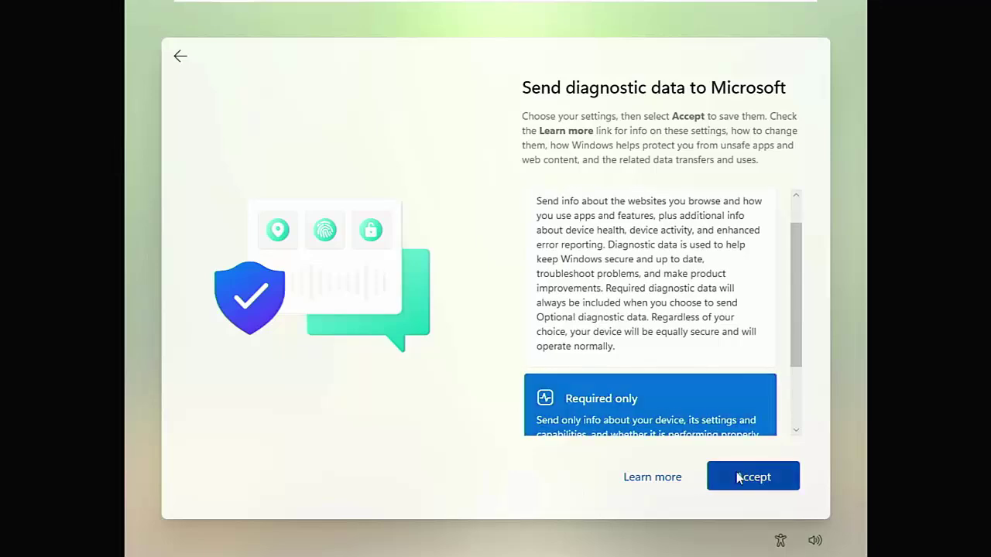
{"action": "left_click", "coordinate": [730, 474]}
Choose No for improving inking and typing, the following privacy option and the advertising ID, accepting each to finish the account setup
{"action": "left_click", "coordinate": [668, 380]}
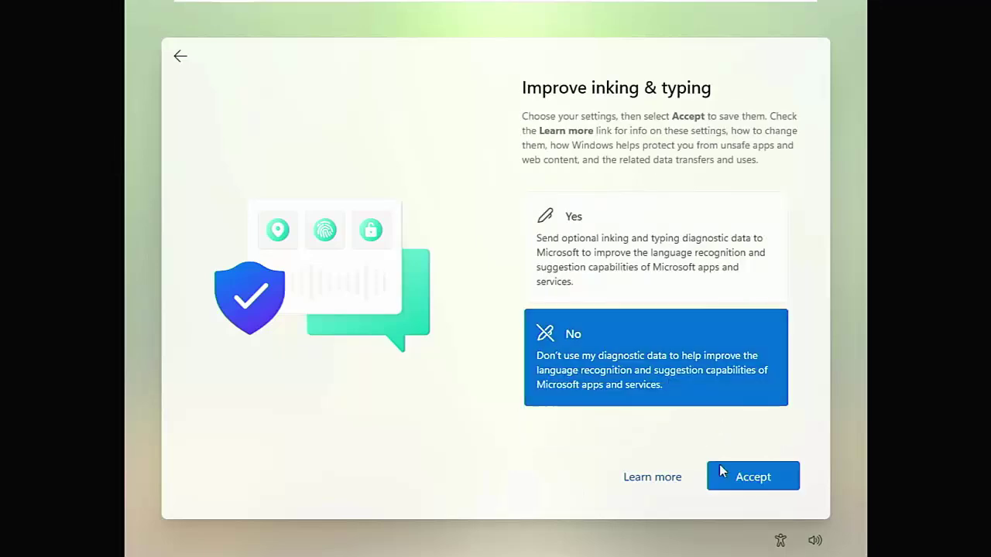
{"action": "left_click", "coordinate": [736, 476]}
{"action": "left_click", "coordinate": [668, 372]}
{"action": "left_click", "coordinate": [747, 476]}
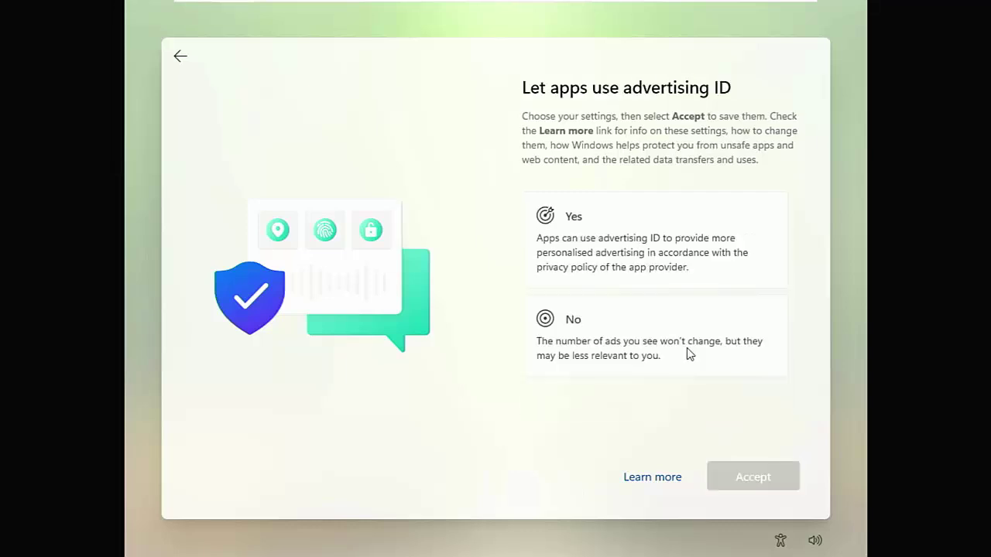
{"action": "left_click", "coordinate": [688, 354]}
{"action": "left_click", "coordinate": [717, 480]}
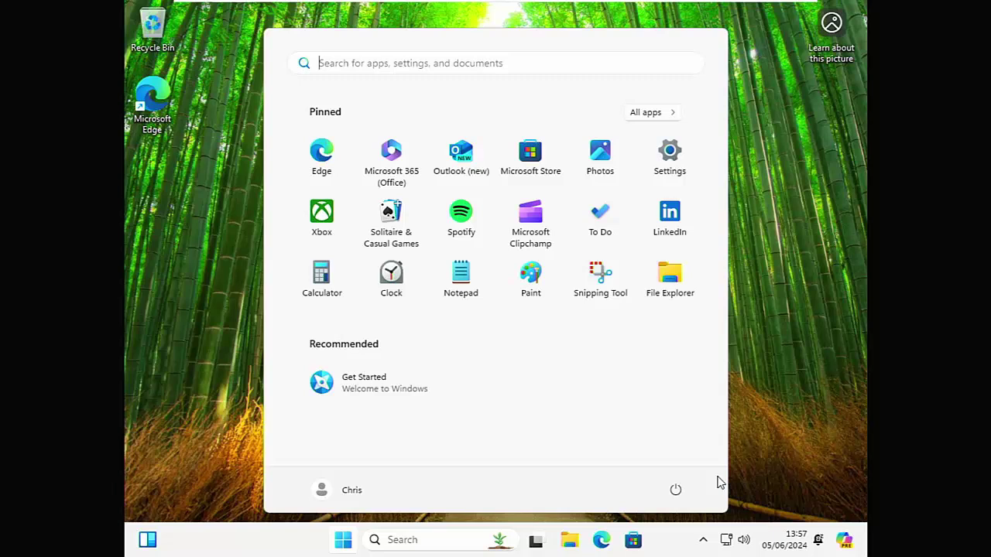
Search for cmd, run Command Prompt as administrator, allow it to make changes, and bring its window into focus
{"action": "left_click", "coordinate": [343, 540]}
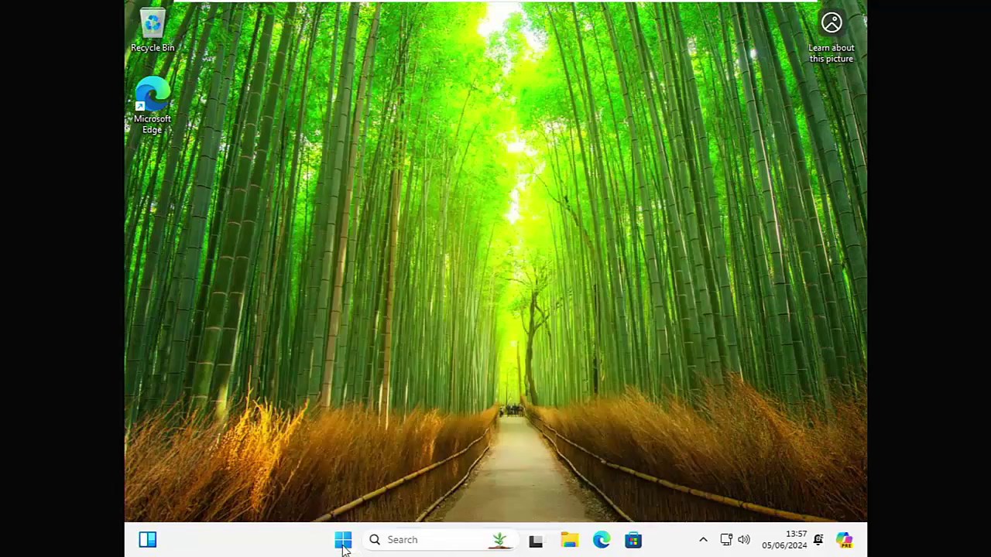
{"action": "left_click", "coordinate": [343, 540]}
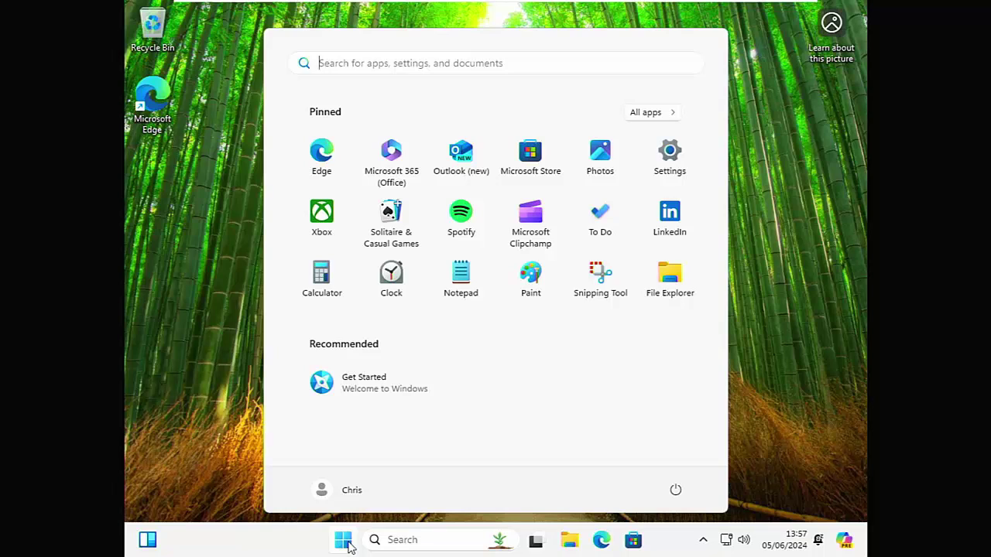
{"action": "type", "text": "cmd"}
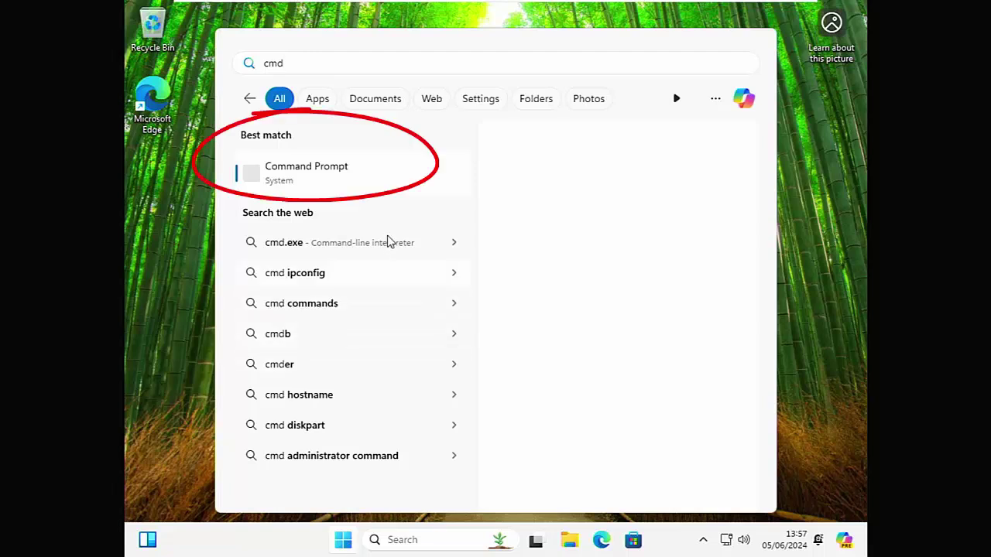
{"action": "right_click", "coordinate": [304, 178]}
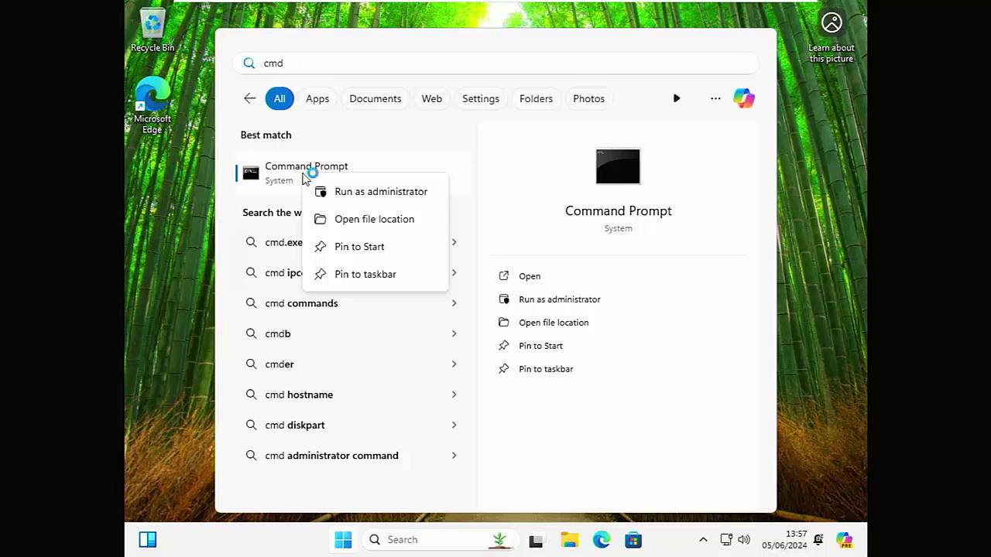
{"action": "left_click", "coordinate": [398, 197]}
{"action": "left_click", "coordinate": [420, 195]}
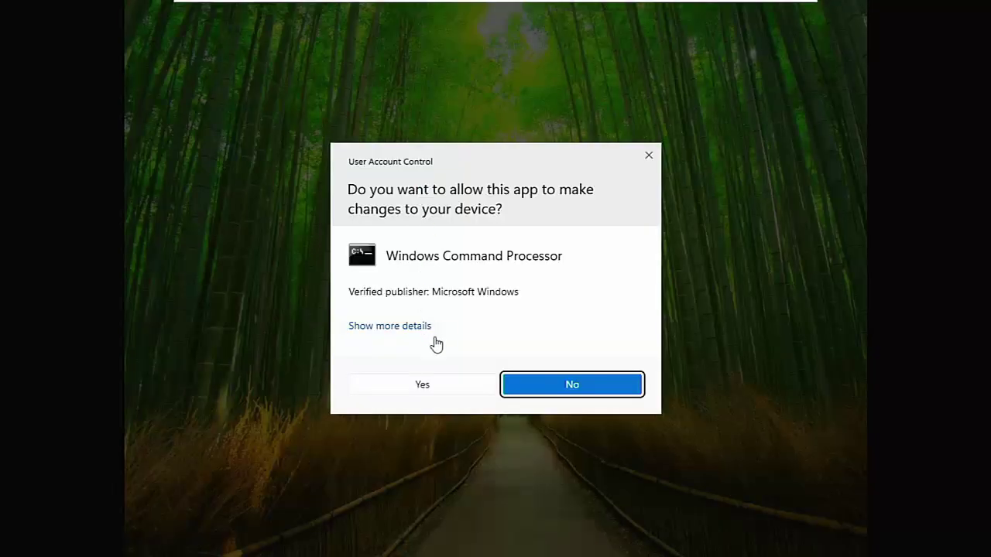
{"action": "left_click", "coordinate": [439, 391]}
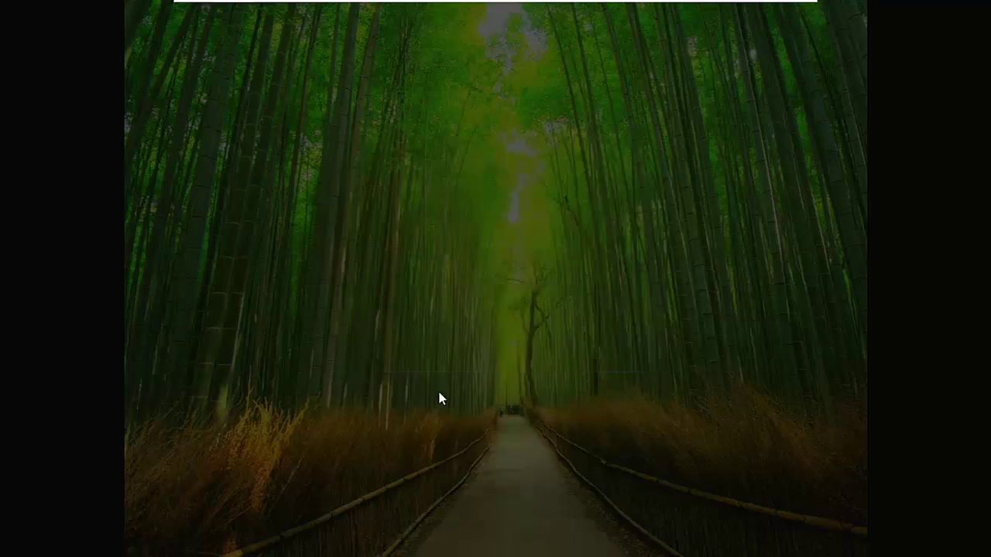
{"action": "key", "text": "super"}
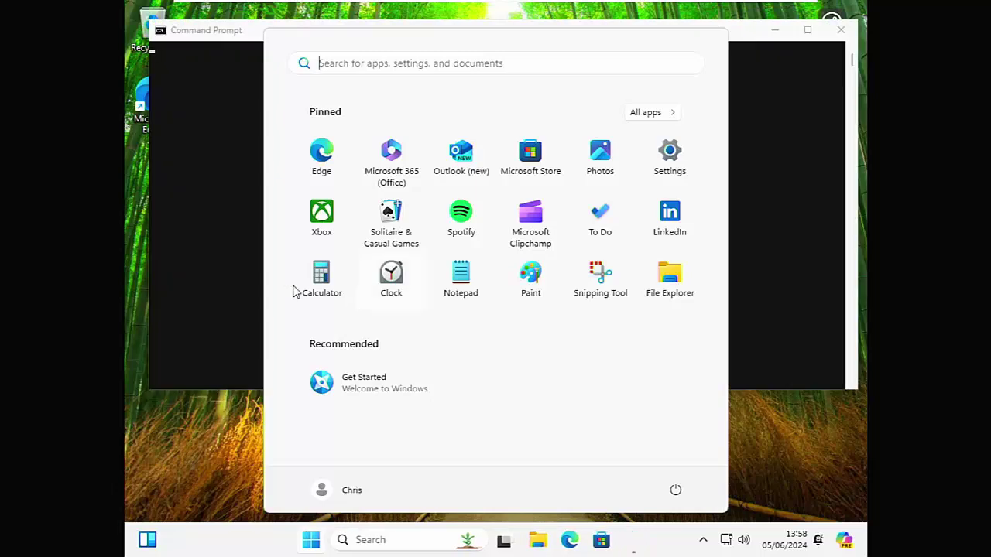
{"action": "left_click", "coordinate": [193, 267]}
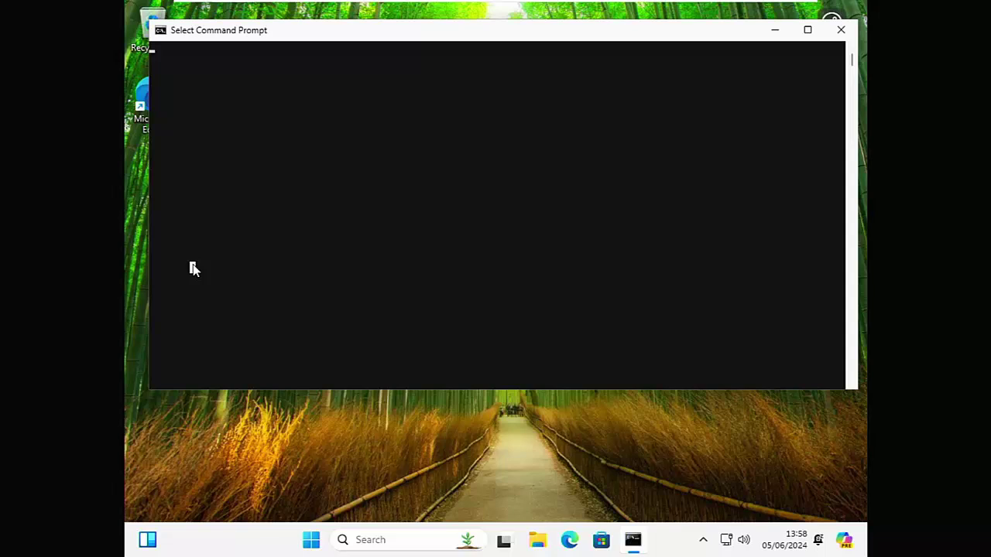
{"action": "left_click", "coordinate": [193, 266]}
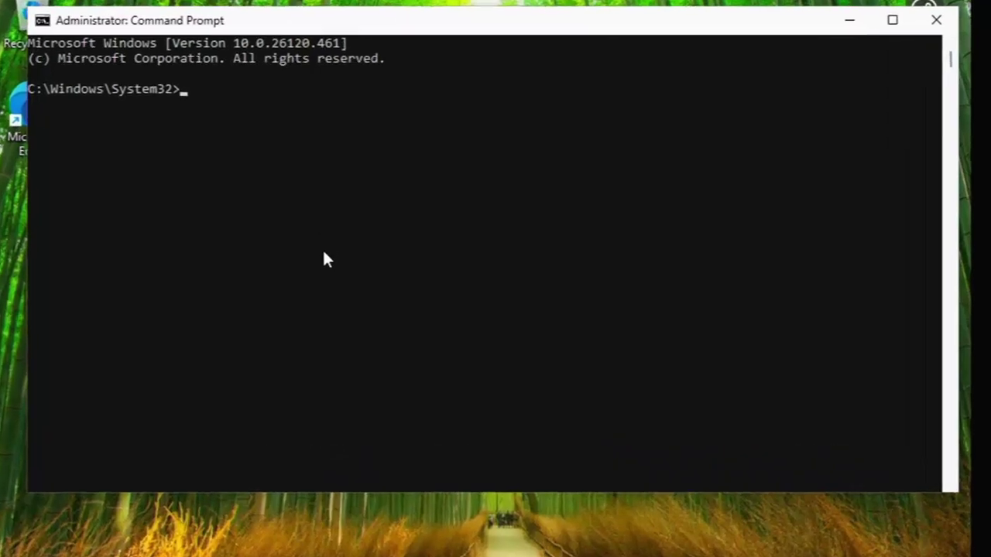
Disable the built-in Administrator account with the command net user Administrator /active:no, and close the Command Prompt
{"action": "type", "text": "net u"}
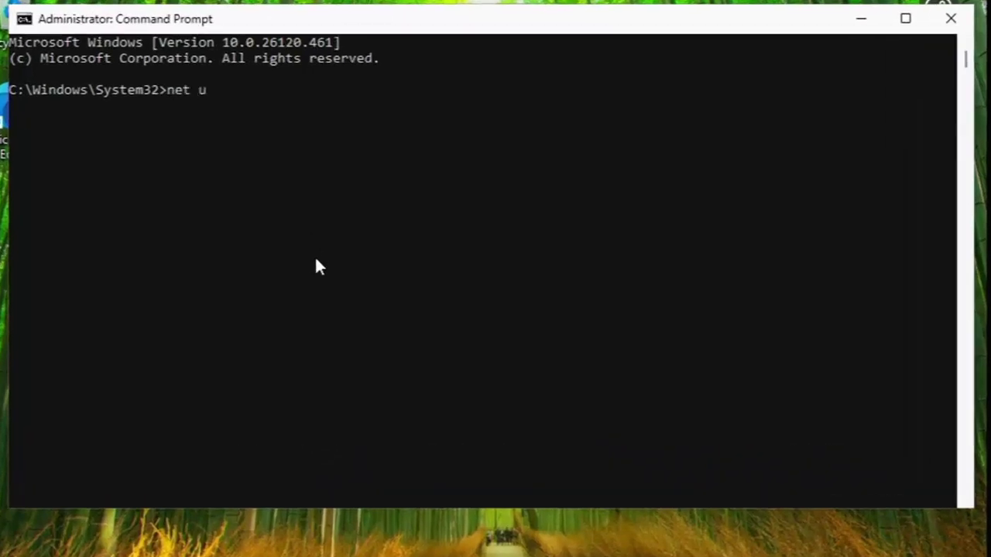
{"action": "type", "text": "ser Administrator"}
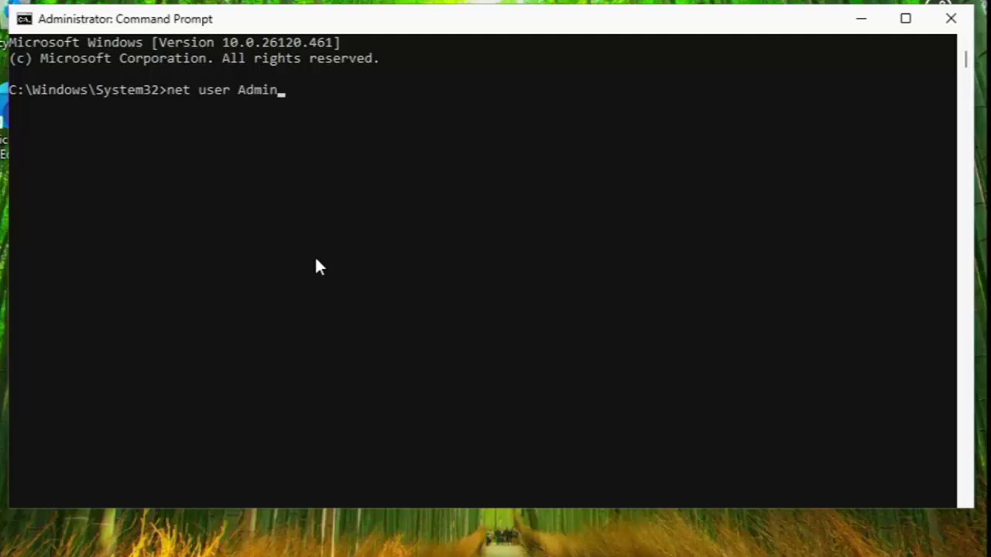
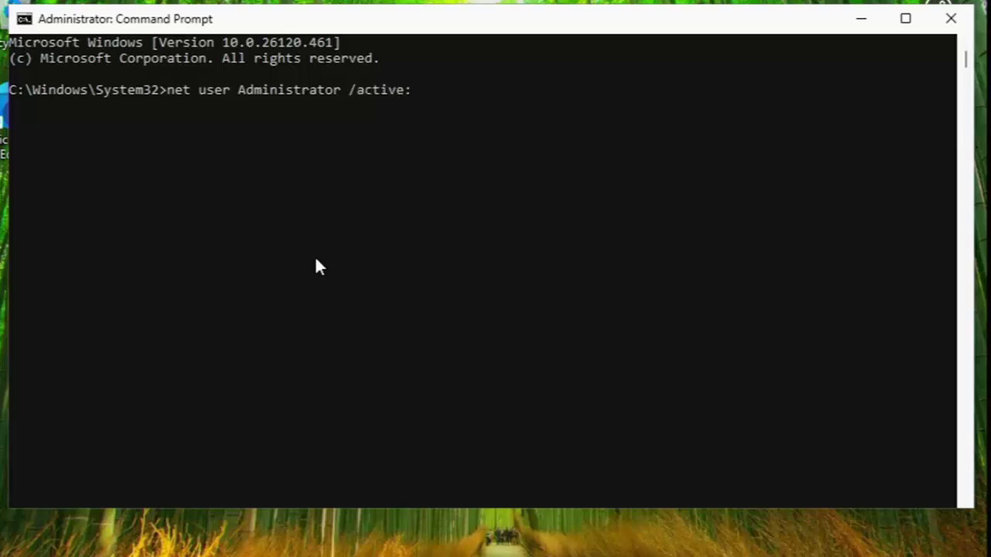
{"action": "type", "text": "/active:no"}
{"action": "key", "text": "Return"}
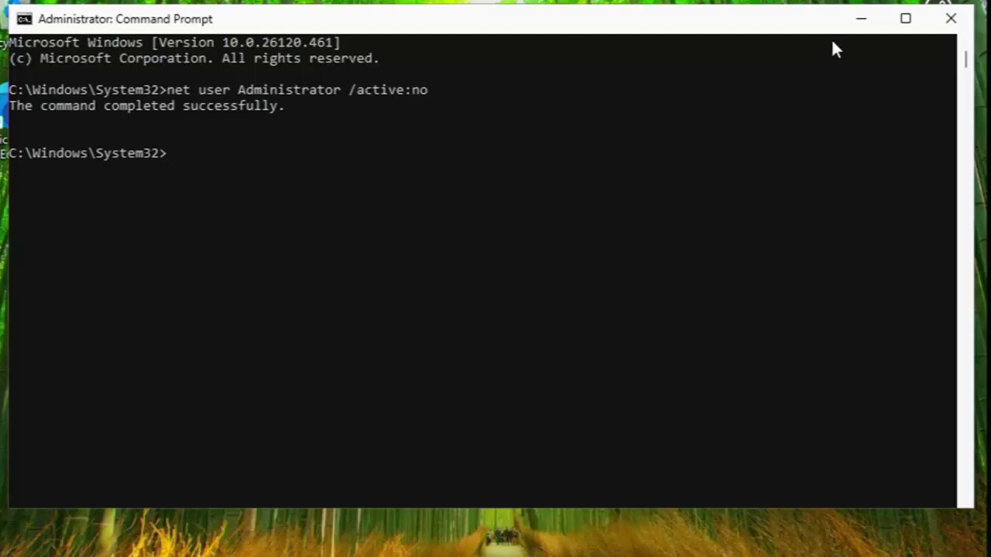
{"action": "left_click", "coordinate": [950, 21]}
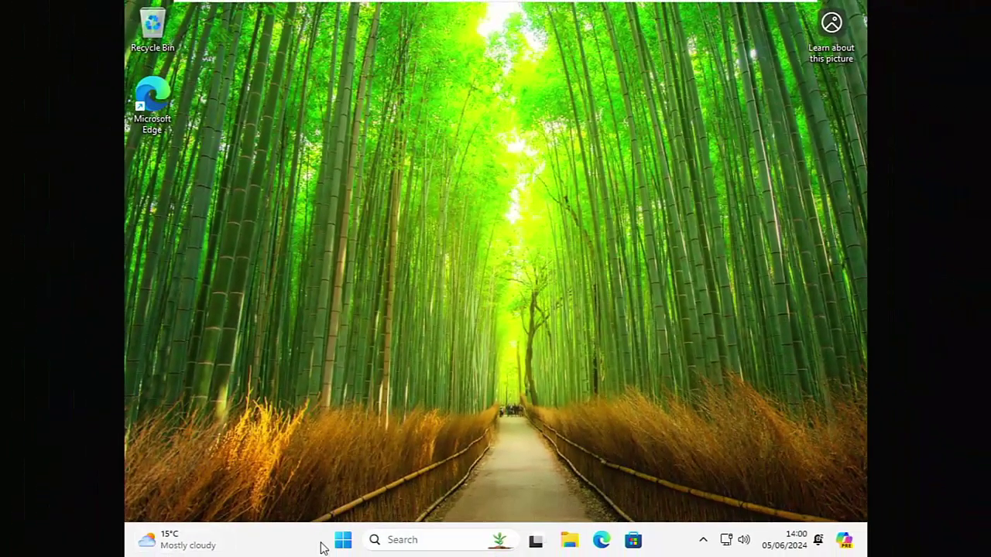
Find and open the Run dialog, and run netplwiz to open the user accounts settings
{"action": "left_click", "coordinate": [336, 542]}
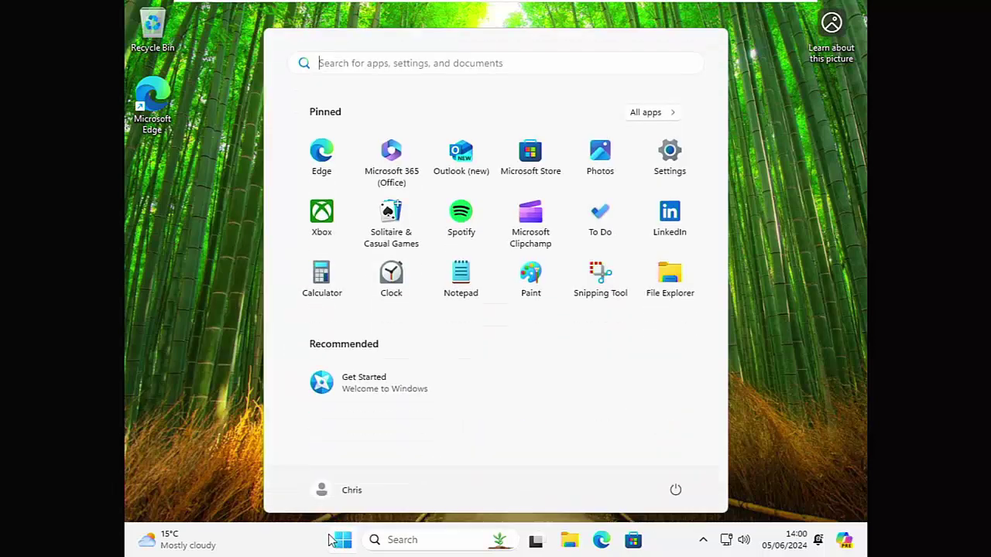
{"action": "type", "text": "run"}
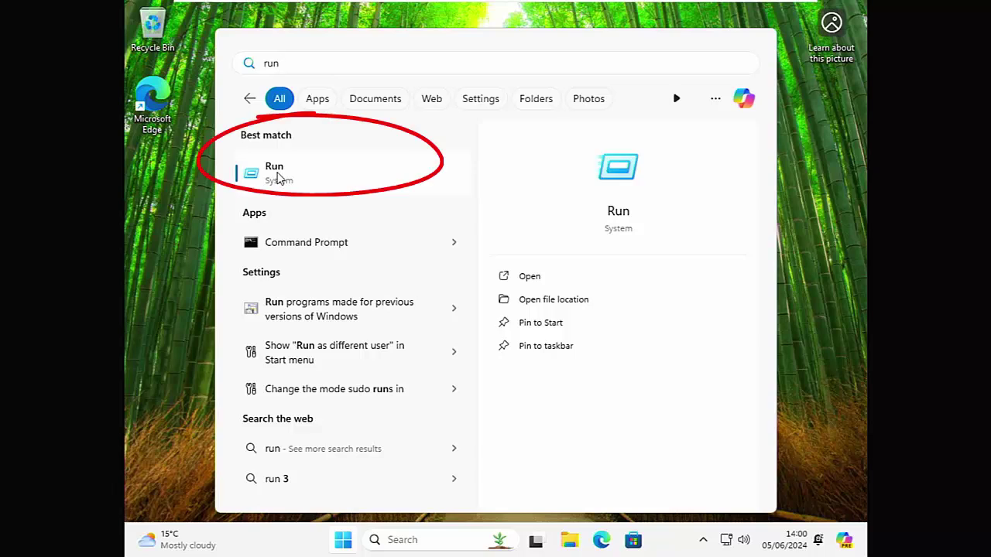
{"action": "left_click", "coordinate": [276, 172]}
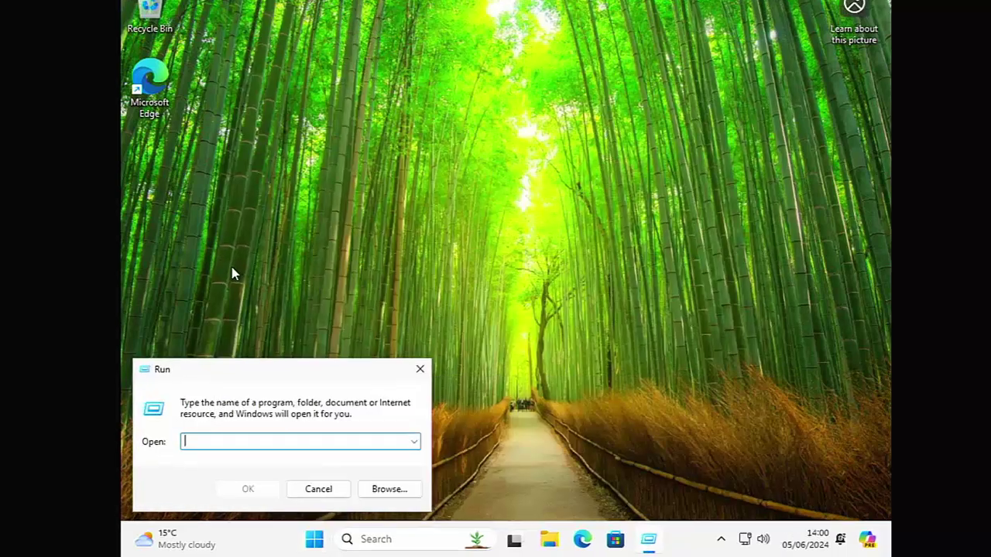
{"action": "type", "text": "netp"}
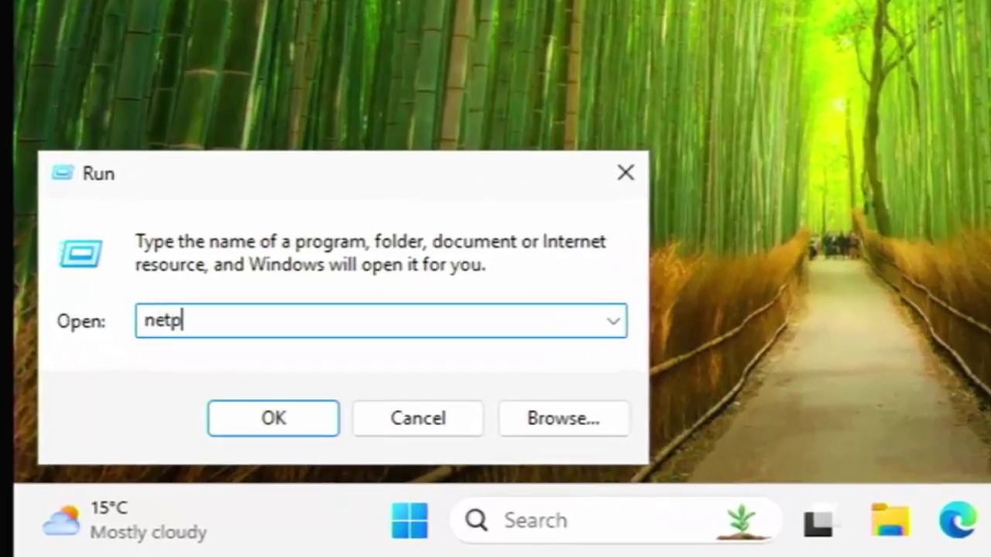
{"action": "type", "text": "lwiz"}
{"action": "left_click", "coordinate": [291, 423]}
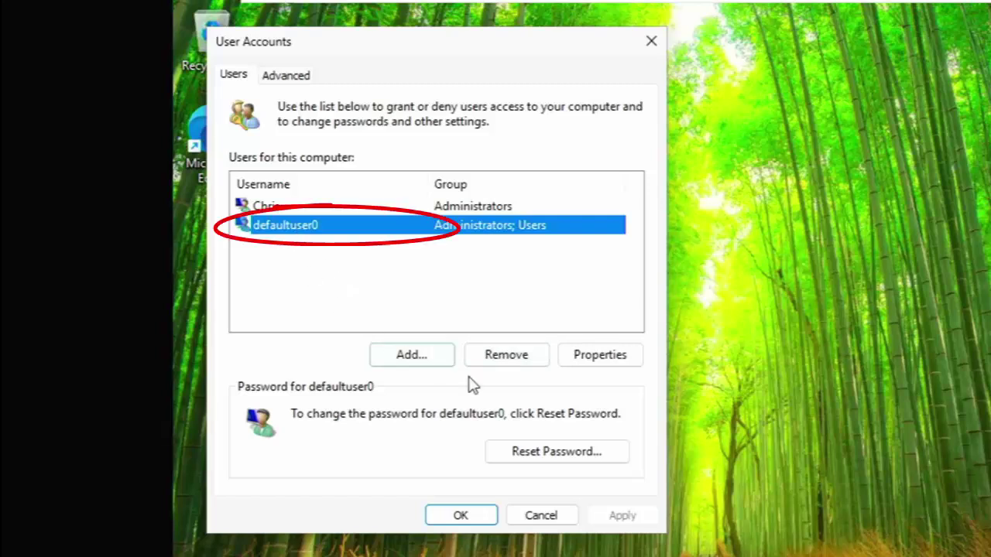
Remove the defaultuser0 account from this computer's user list, confirm the removal, and close the user accounts settings
{"action": "left_click", "coordinate": [515, 362]}
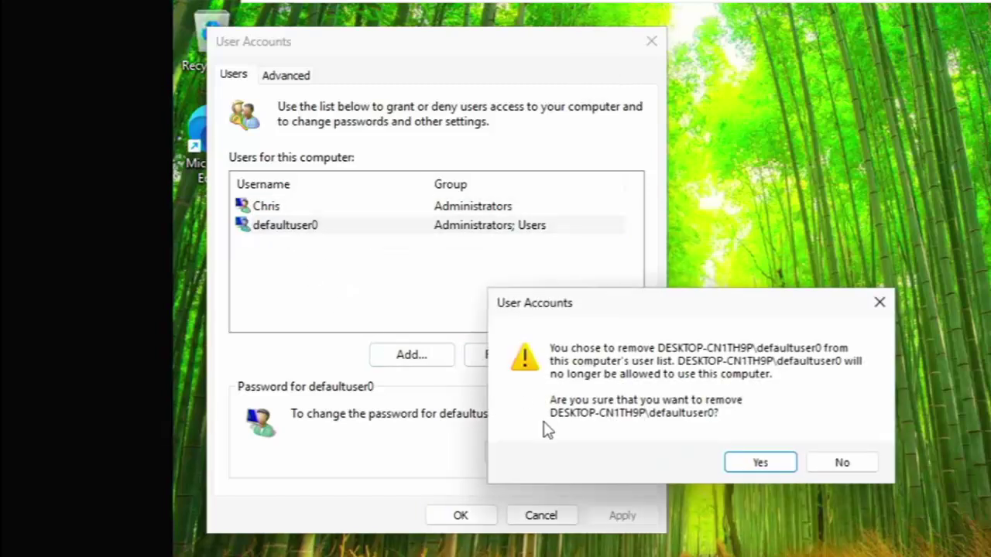
{"action": "left_click", "coordinate": [762, 463]}
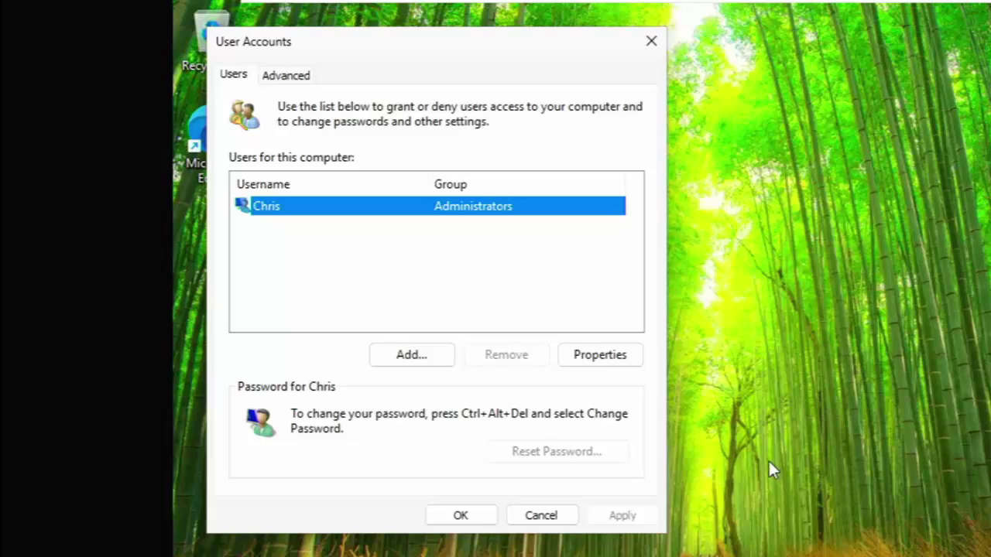
{"action": "left_click", "coordinate": [461, 521]}
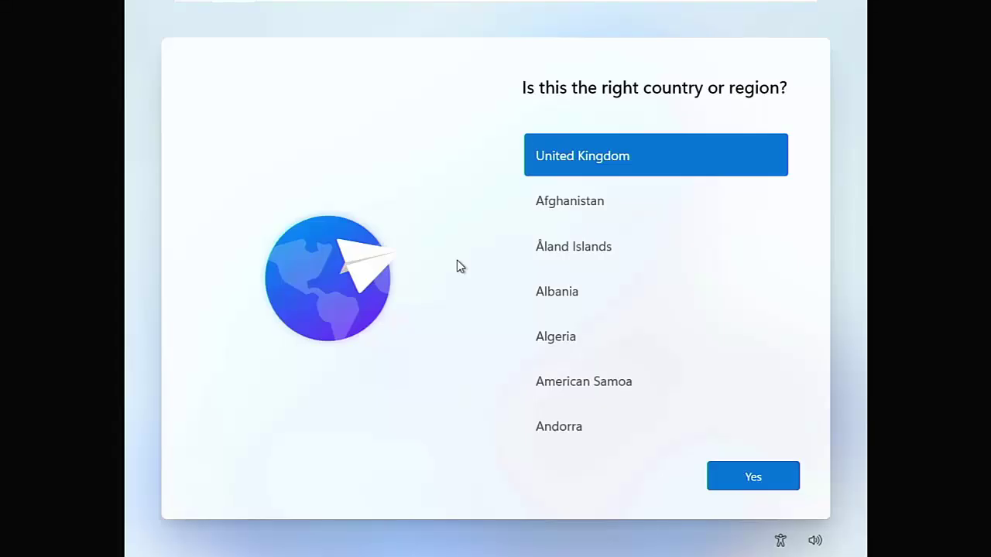
Open a Command Prompt from the country or region setup screen and create a local account using net user, the chosen user name and /add
{"action": "key", "text": "shift+F10"}
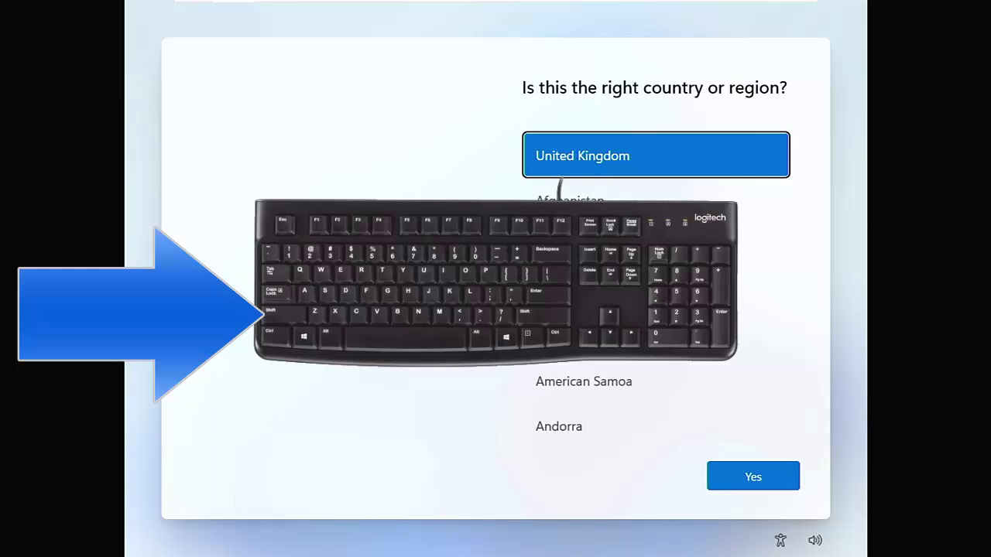
{"action": "key", "text": "shift+F10"}
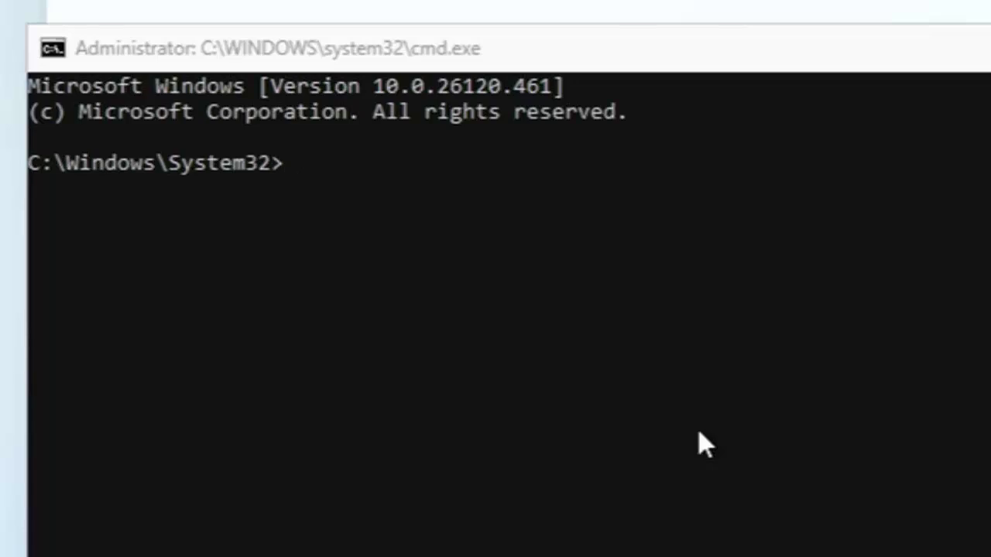
{"action": "left_click", "coordinate": [705, 445]}
{"action": "type", "text": "n"}
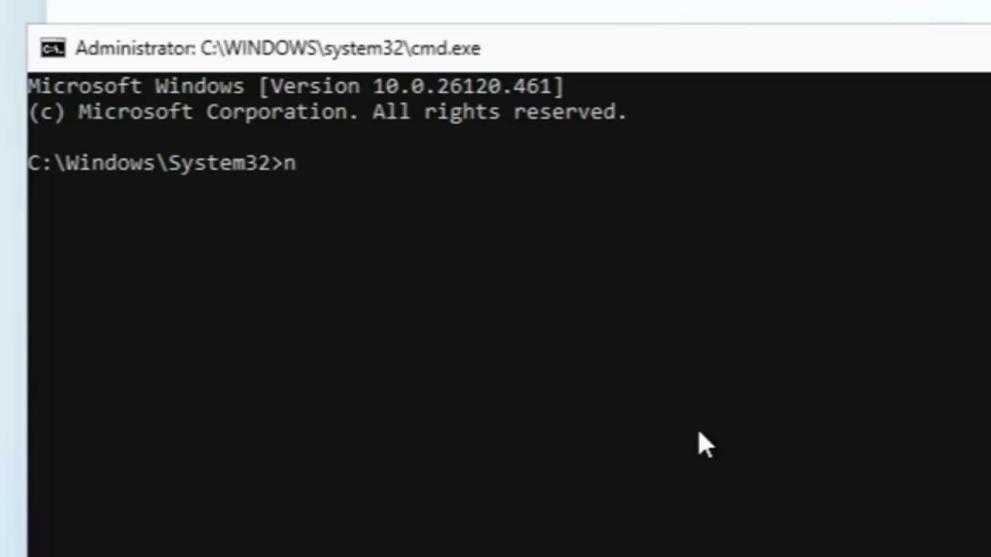
{"action": "type", "text": "et user "}
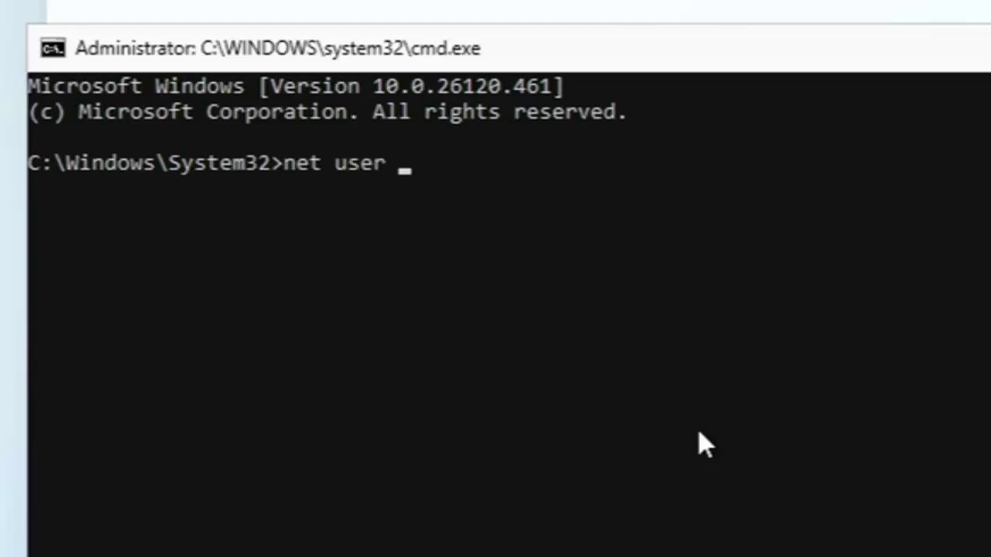
{"action": "type", "text": "Chris /add"}
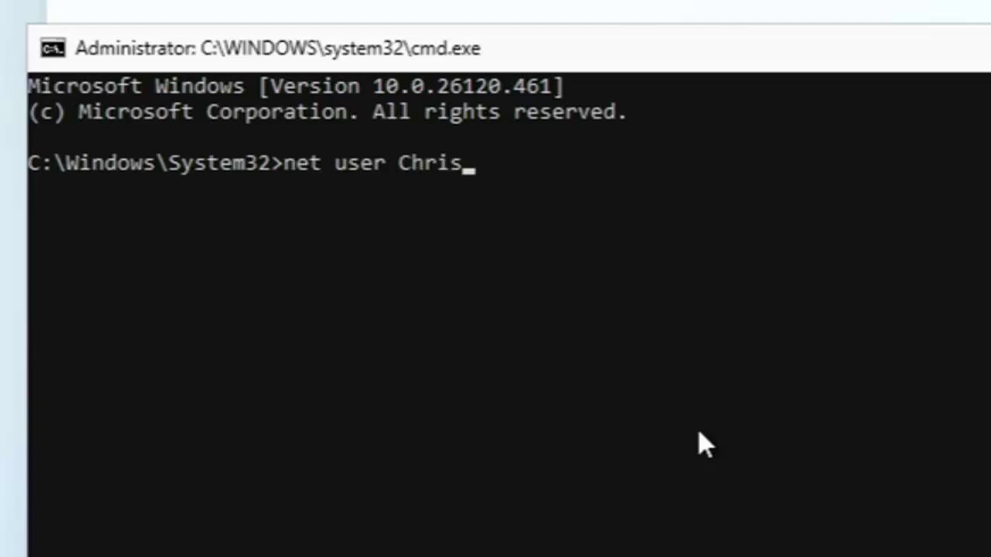
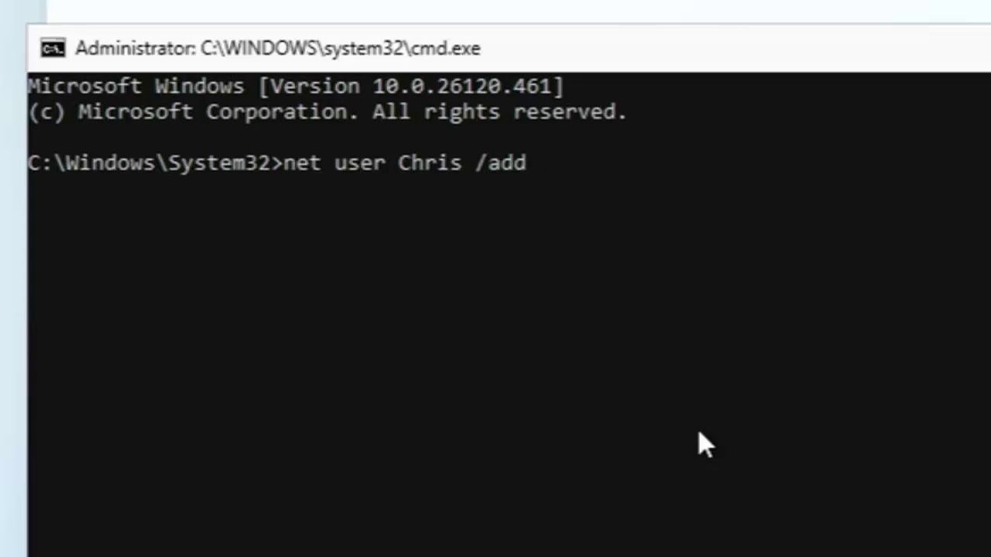
{"action": "key", "text": "Return"}
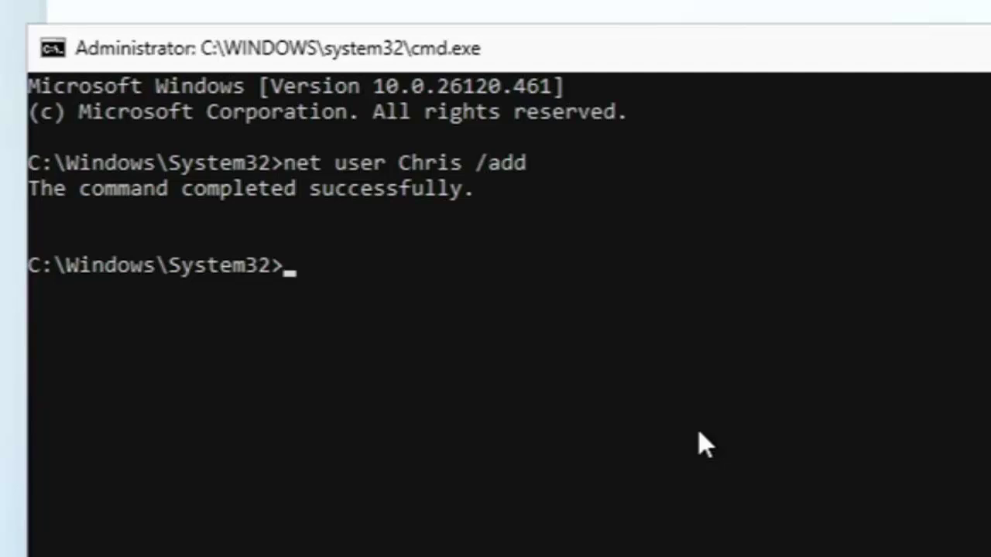
Enter the net localgroup Administrators command with the new account's user name to give it administrator rights
{"action": "type", "text": "net "}
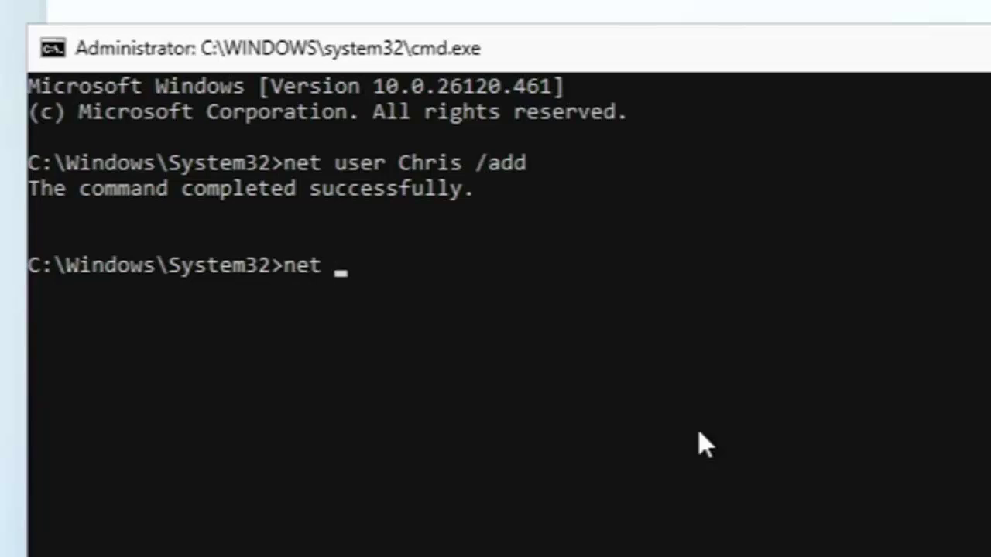
{"action": "type", "text": "localgroup"}
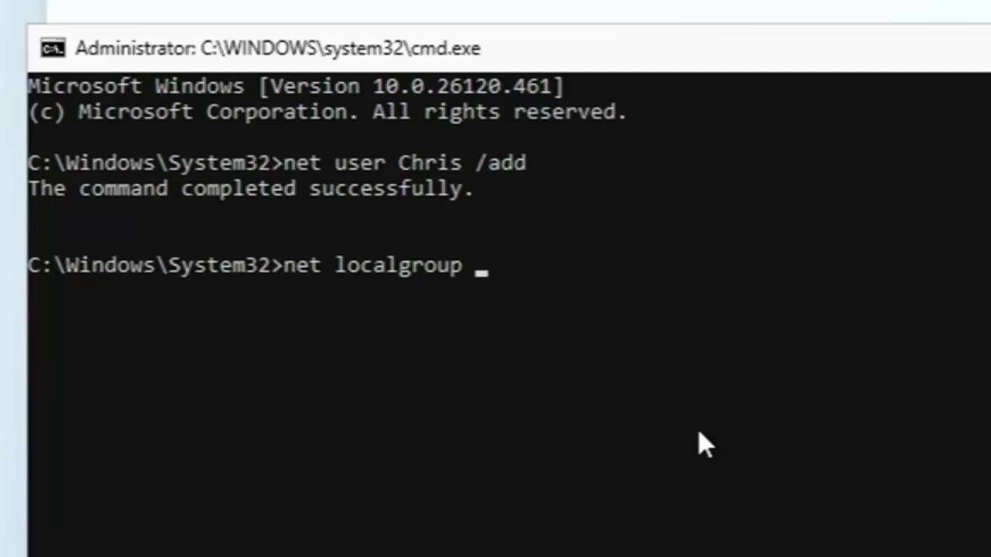
{"action": "type", "text": " Administrators"}
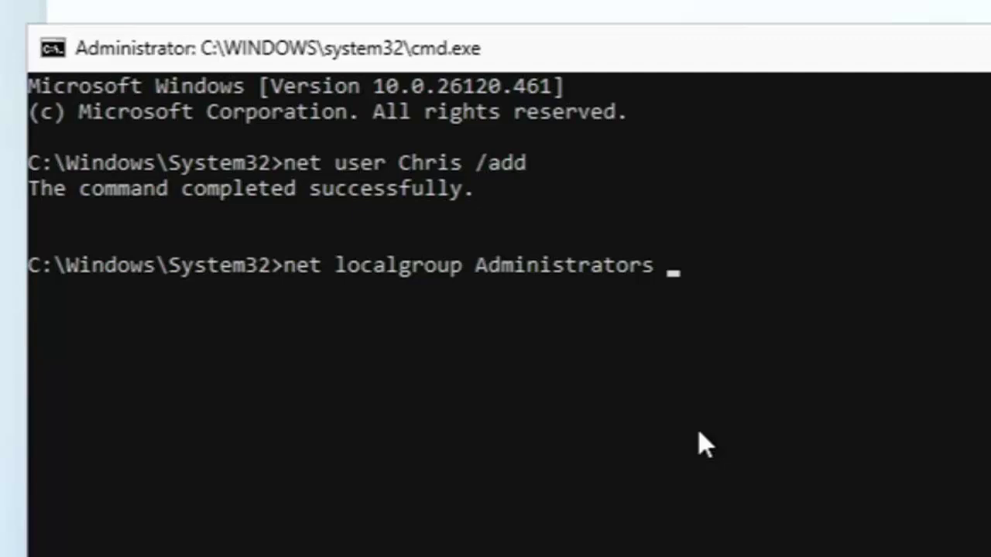
{"action": "type", "text": "Chr"}
{"action": "type", "text": "is"}
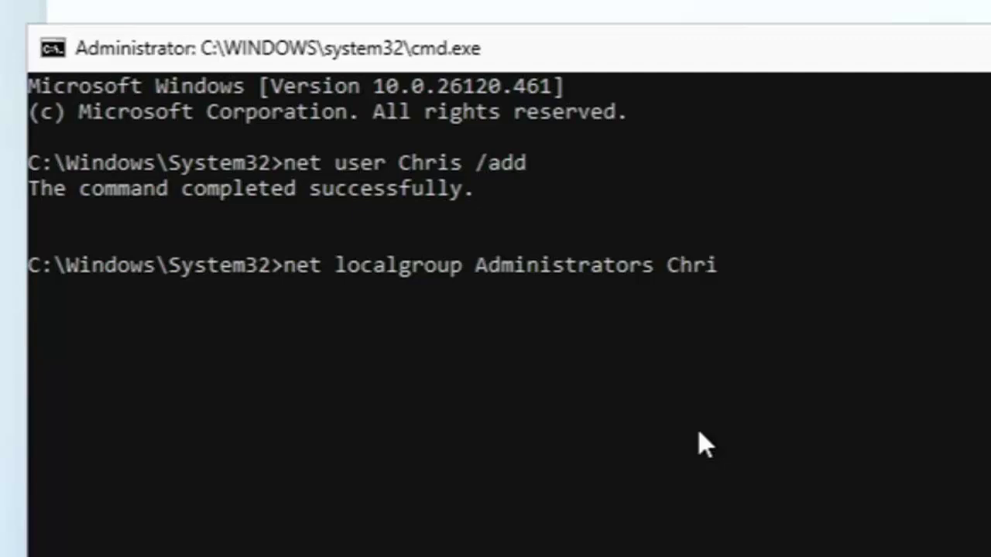
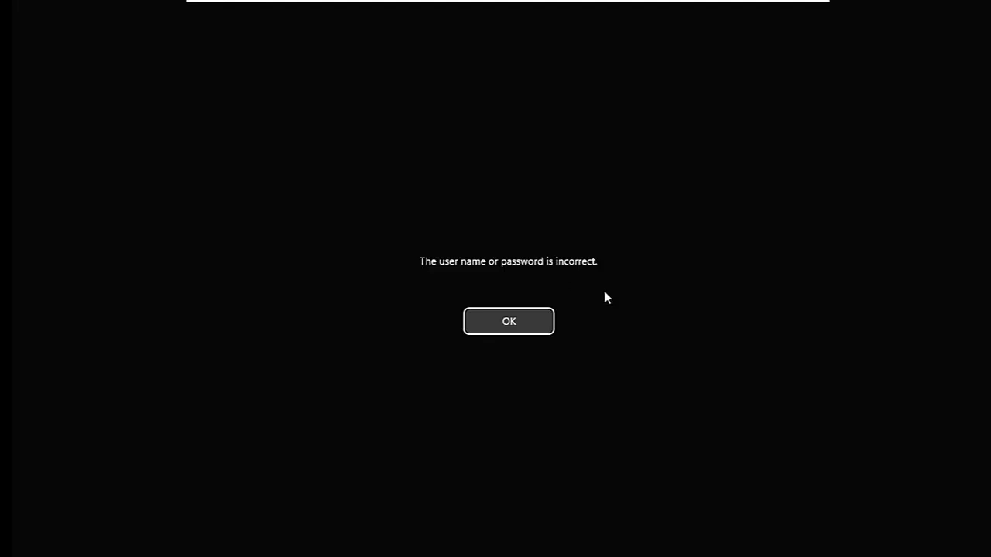
Dismiss the sign-in error, and choose No for location use and Find my device, accepting each choice
{"action": "left_click", "coordinate": [510, 326]}
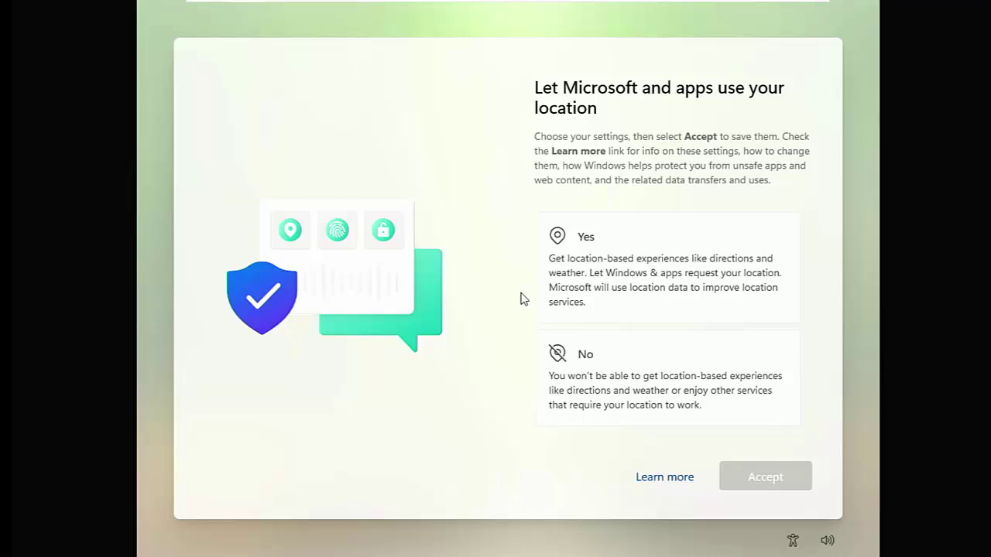
{"action": "left_click", "coordinate": [619, 388]}
{"action": "left_click", "coordinate": [763, 476]}
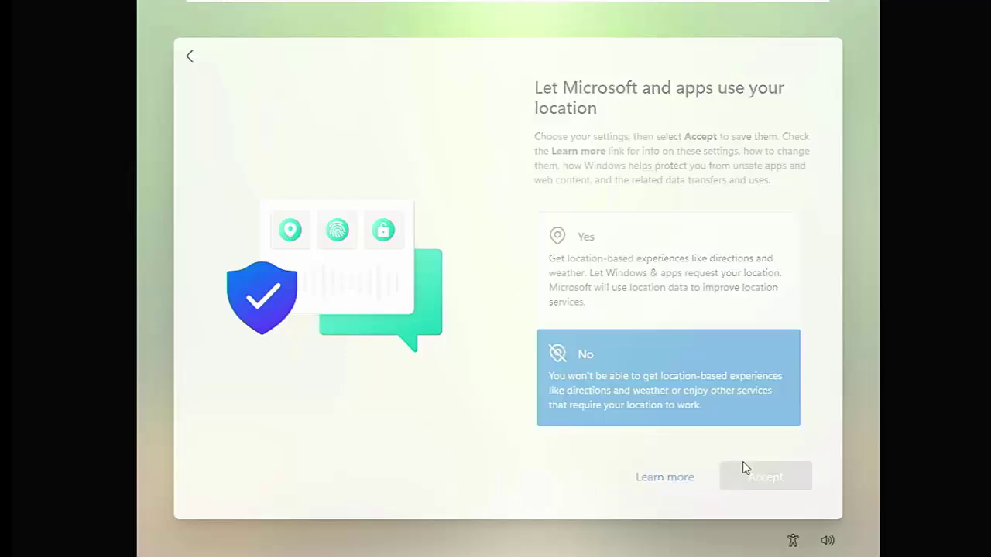
{"action": "left_click", "coordinate": [684, 394]}
{"action": "left_click", "coordinate": [757, 478]}
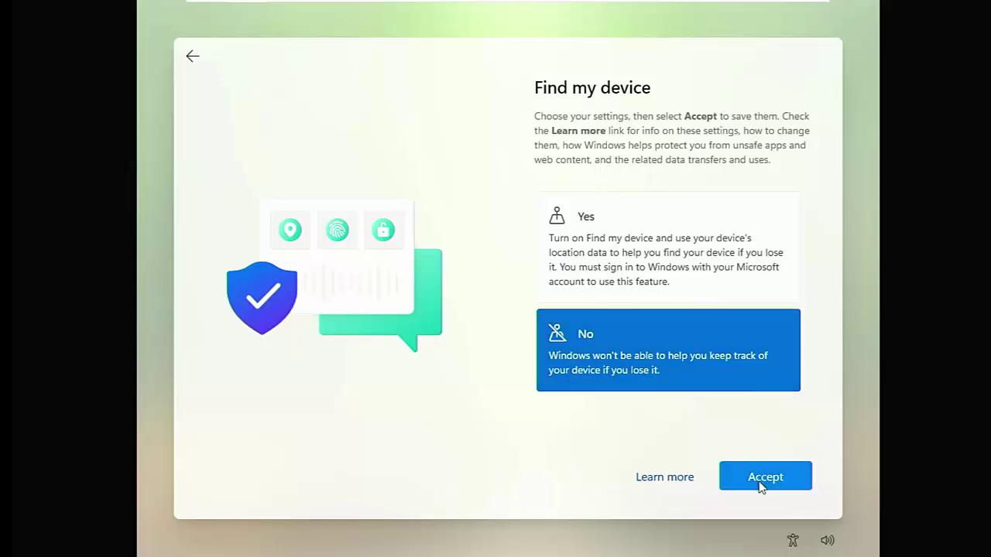
Limit diagnostic data to Required only and choose No for improving inking and typing, accepting each choice
{"action": "scroll", "coordinate": [646, 395], "scroll_direction": "down", "scroll_amount": 2}
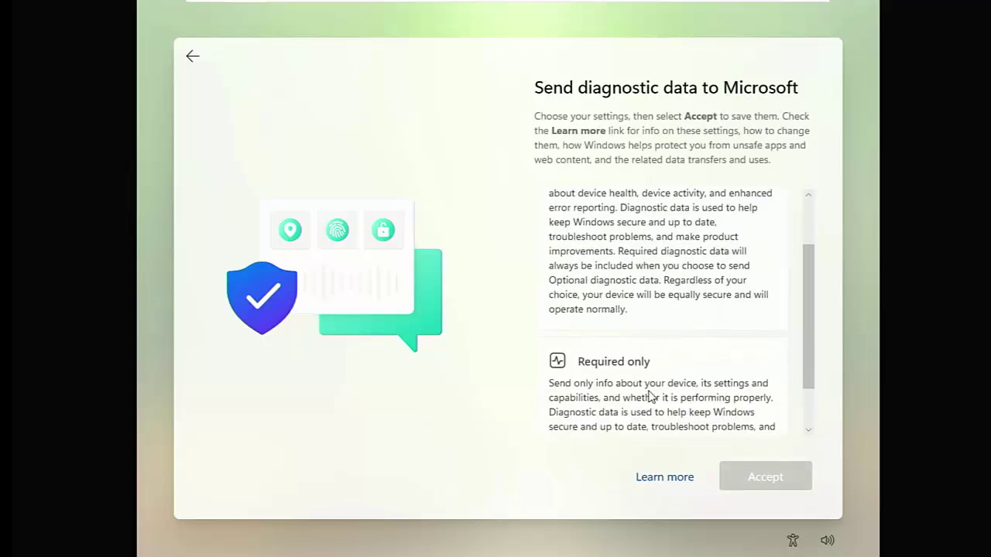
{"action": "left_click", "coordinate": [647, 393]}
{"action": "left_click", "coordinate": [747, 475]}
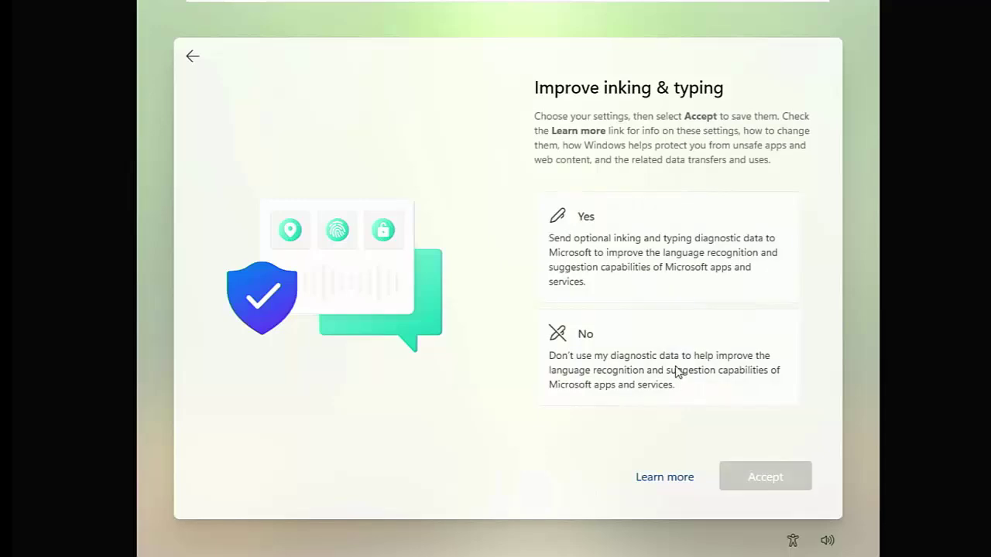
{"action": "left_click", "coordinate": [675, 370]}
{"action": "left_click", "coordinate": [749, 471]}
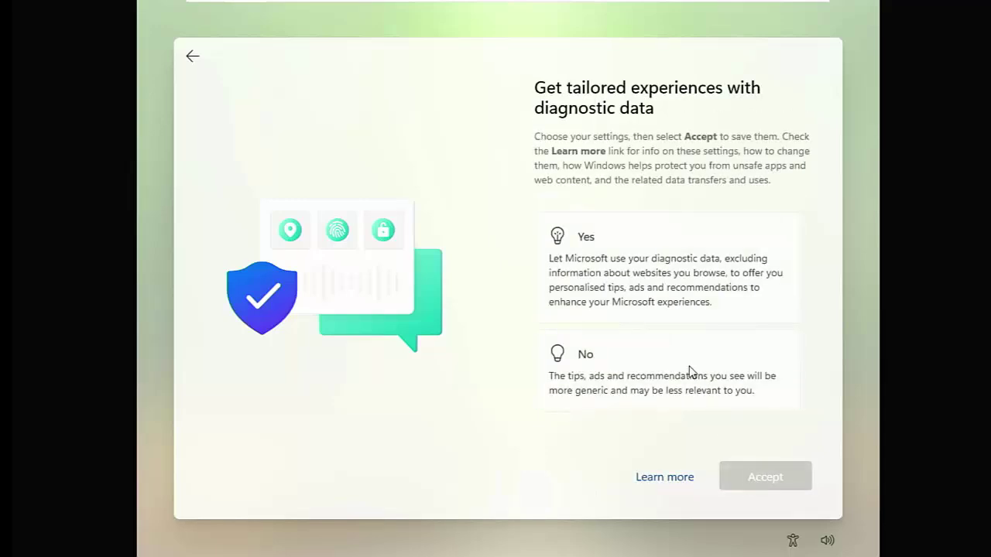
Choose No for tailored experiences and the advertising ID, accepting each to finish the privacy setup
{"action": "left_click", "coordinate": [689, 373]}
{"action": "left_click", "coordinate": [748, 473]}
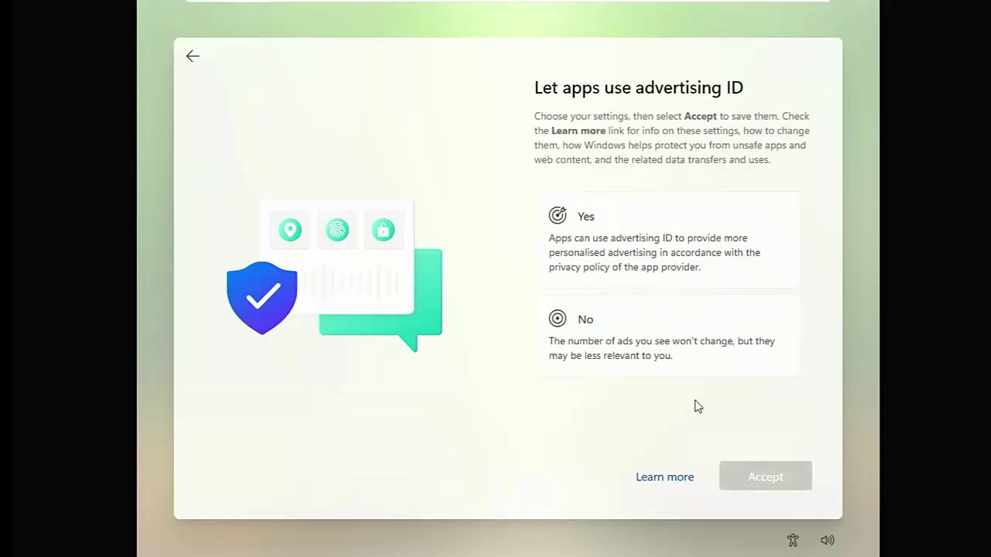
{"action": "left_click", "coordinate": [671, 329]}
{"action": "left_click", "coordinate": [761, 475]}
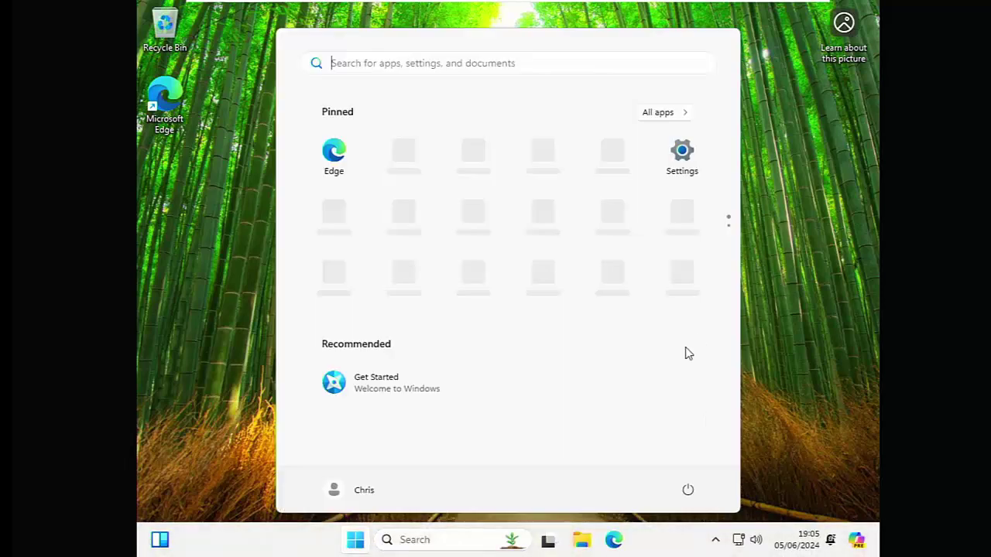
Open the Accounts page in Settings to check the signed-in user's account type
{"action": "left_click", "coordinate": [350, 546]}
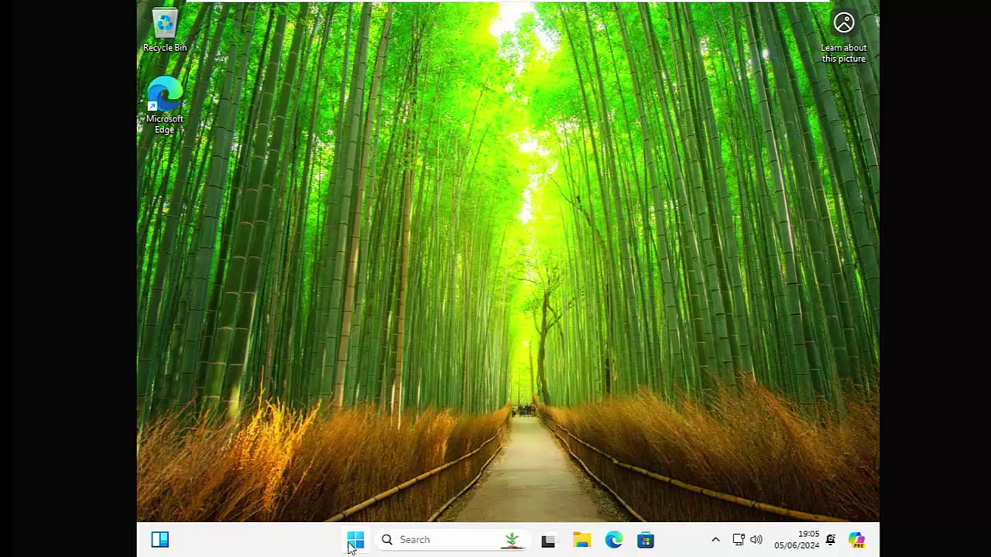
{"action": "left_click", "coordinate": [353, 542]}
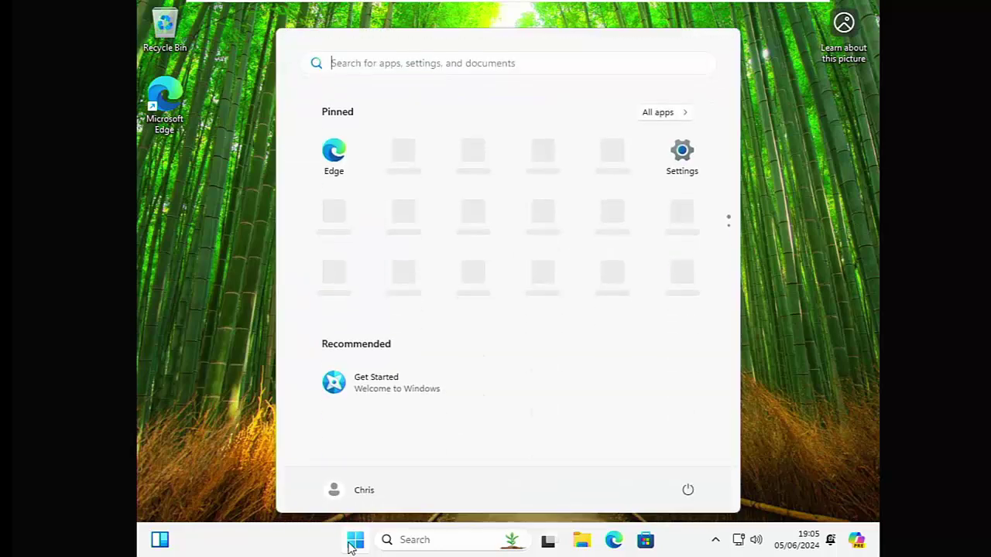
{"action": "left_click", "coordinate": [686, 158]}
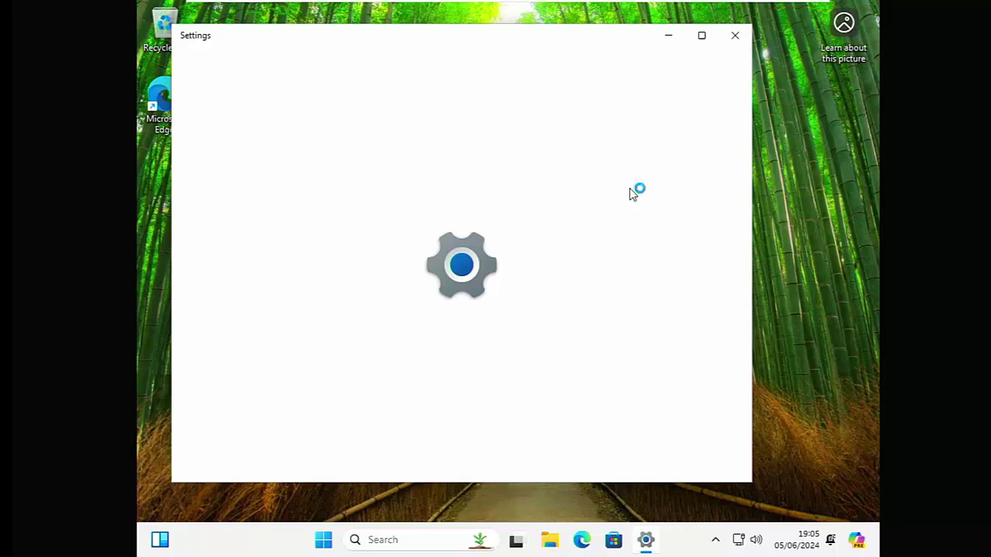
{"action": "left_click", "coordinate": [256, 358]}
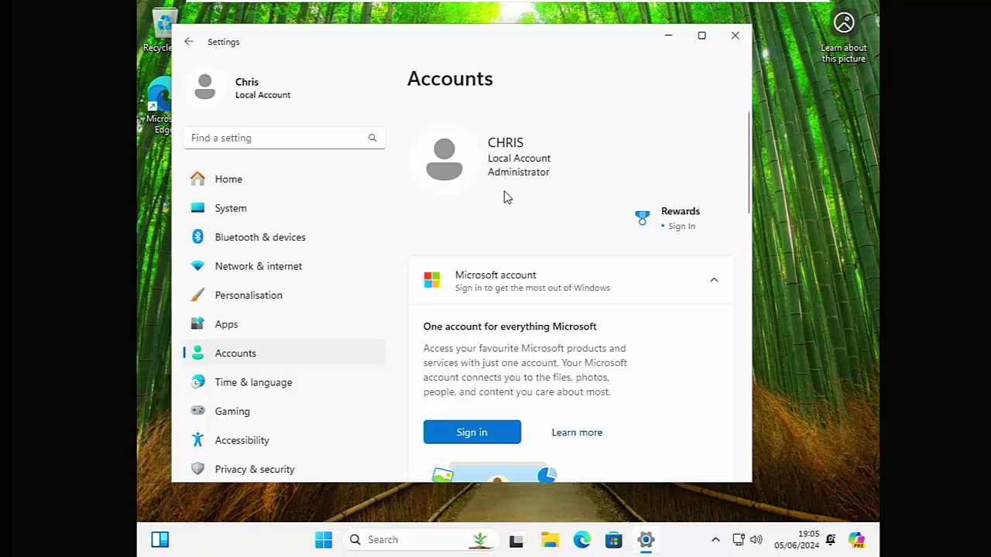
Look through the account settings, open the form for adding a password under Sign-in options, and cancel it
{"action": "scroll", "coordinate": [519, 217], "scroll_direction": "down", "scroll_amount": 4}
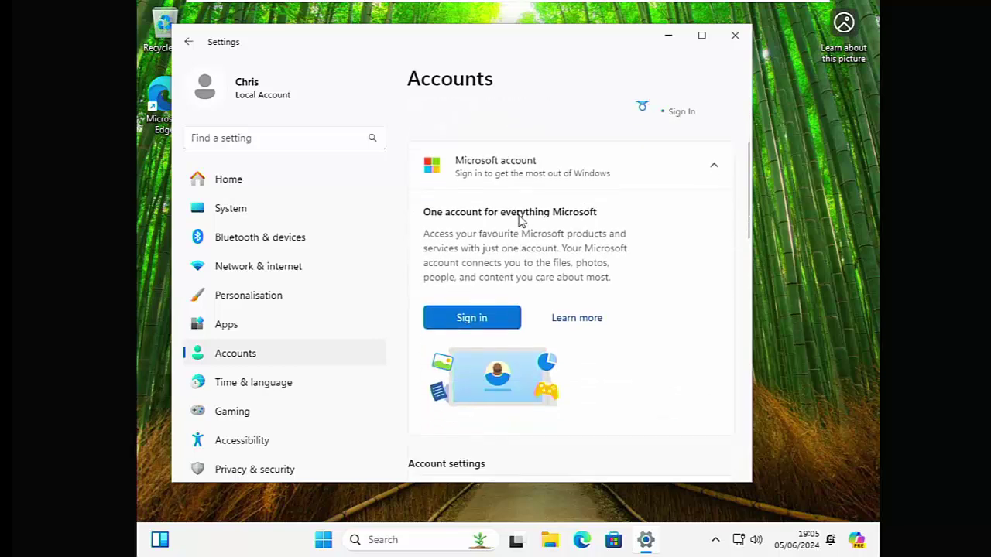
{"action": "scroll", "coordinate": [518, 221], "scroll_direction": "down", "scroll_amount": 2}
{"action": "scroll", "coordinate": [518, 221], "scroll_direction": "down", "scroll_amount": 1}
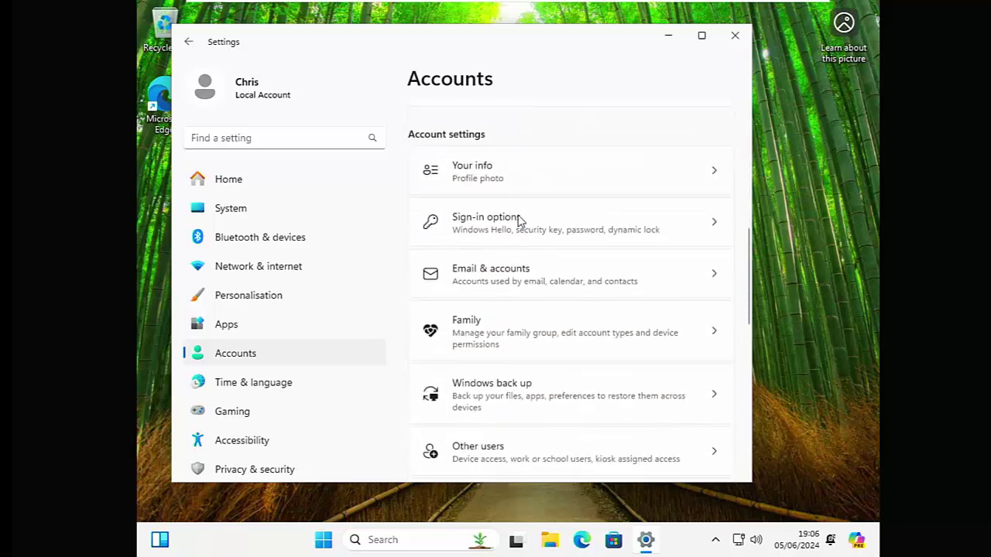
{"action": "scroll", "coordinate": [519, 221], "scroll_direction": "down", "scroll_amount": 3}
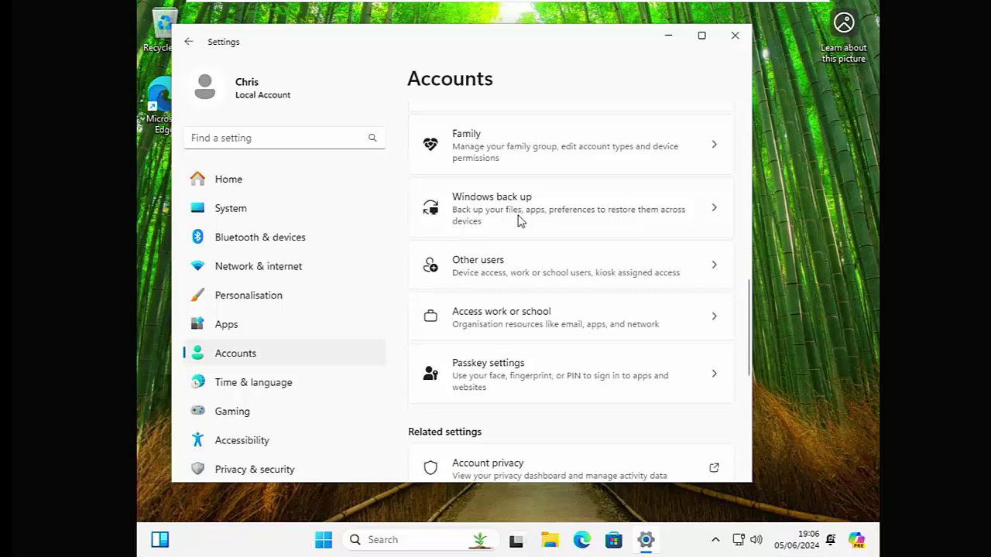
{"action": "scroll", "coordinate": [520, 221], "scroll_direction": "down", "scroll_amount": 2}
{"action": "scroll", "coordinate": [518, 219], "scroll_direction": "up", "scroll_amount": 5}
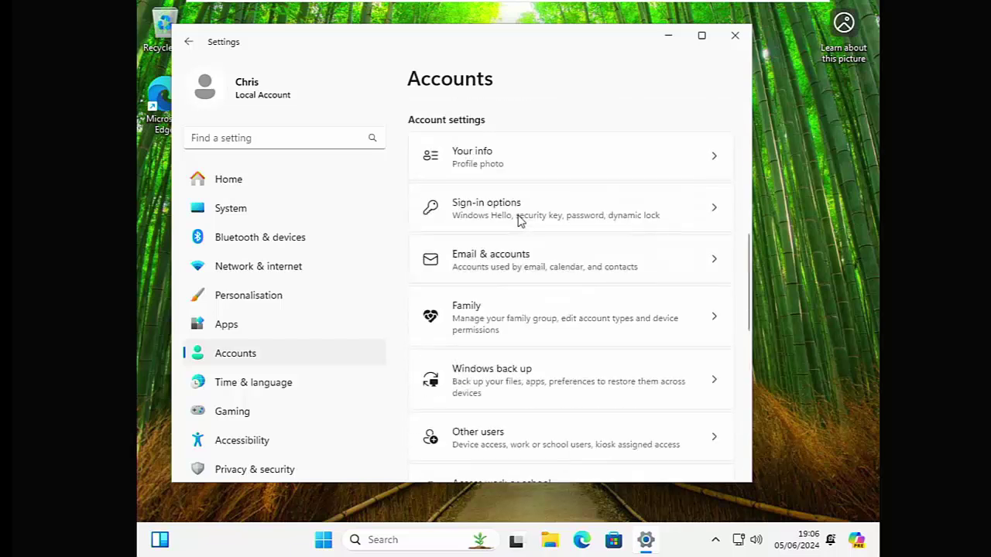
{"action": "left_click", "coordinate": [479, 216]}
{"action": "left_click", "coordinate": [512, 305]}
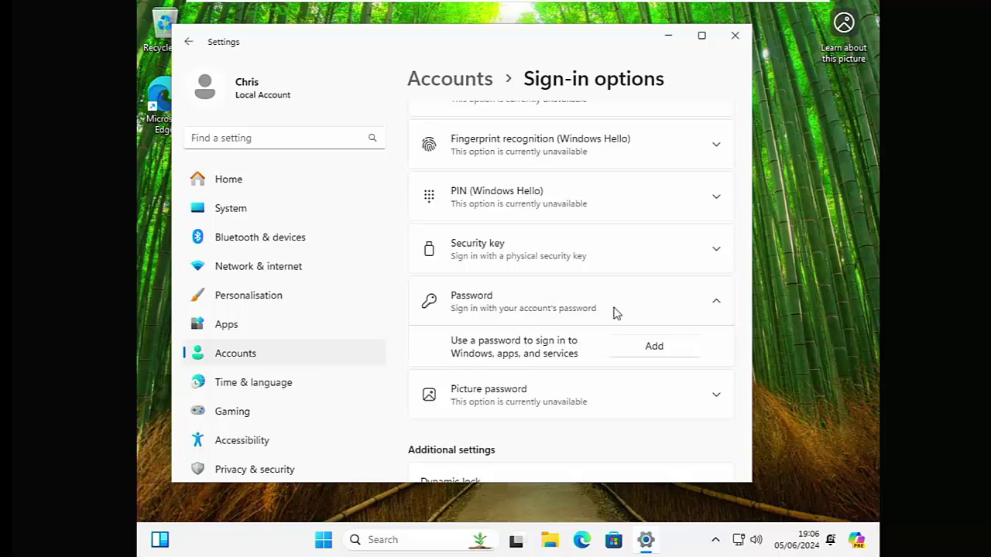
{"action": "left_click", "coordinate": [649, 348]}
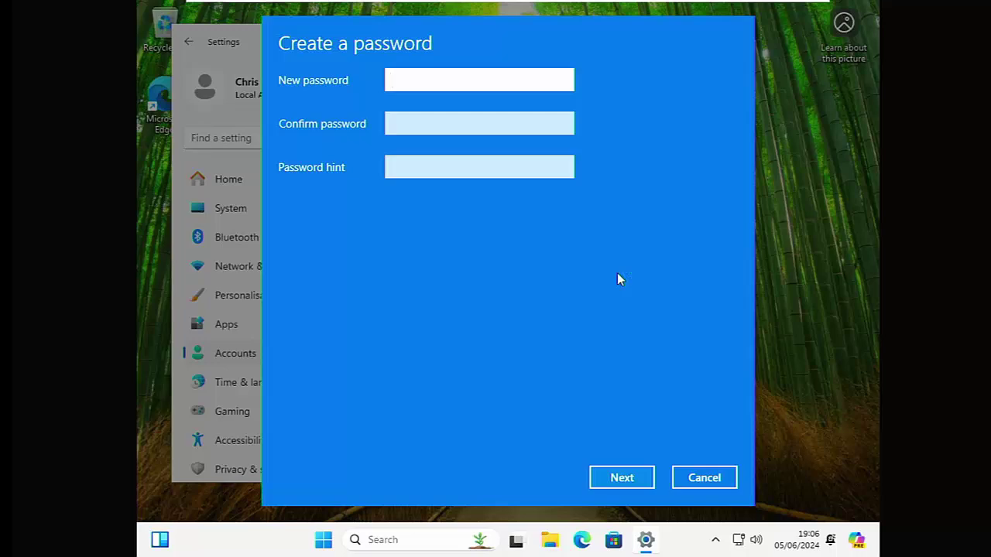
{"action": "left_click", "coordinate": [692, 477]}
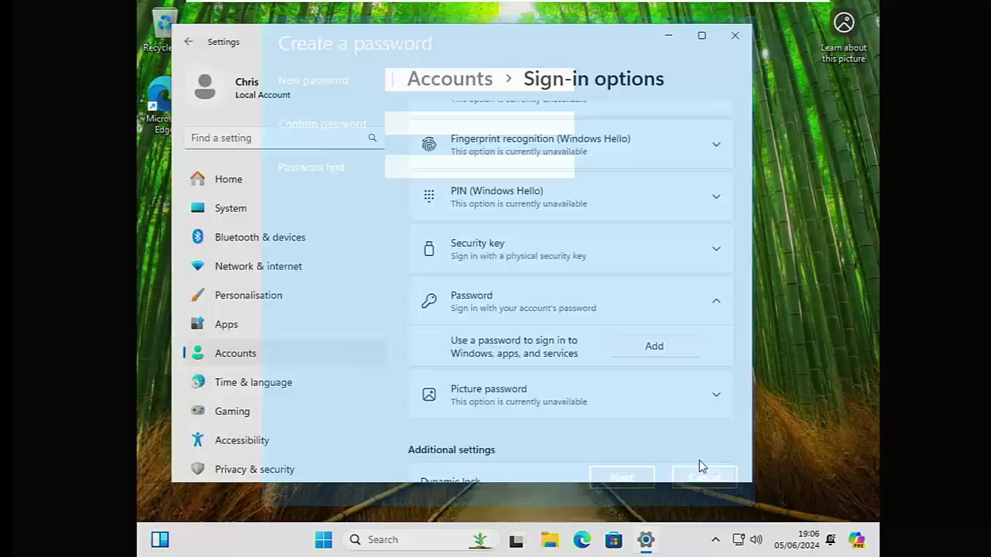